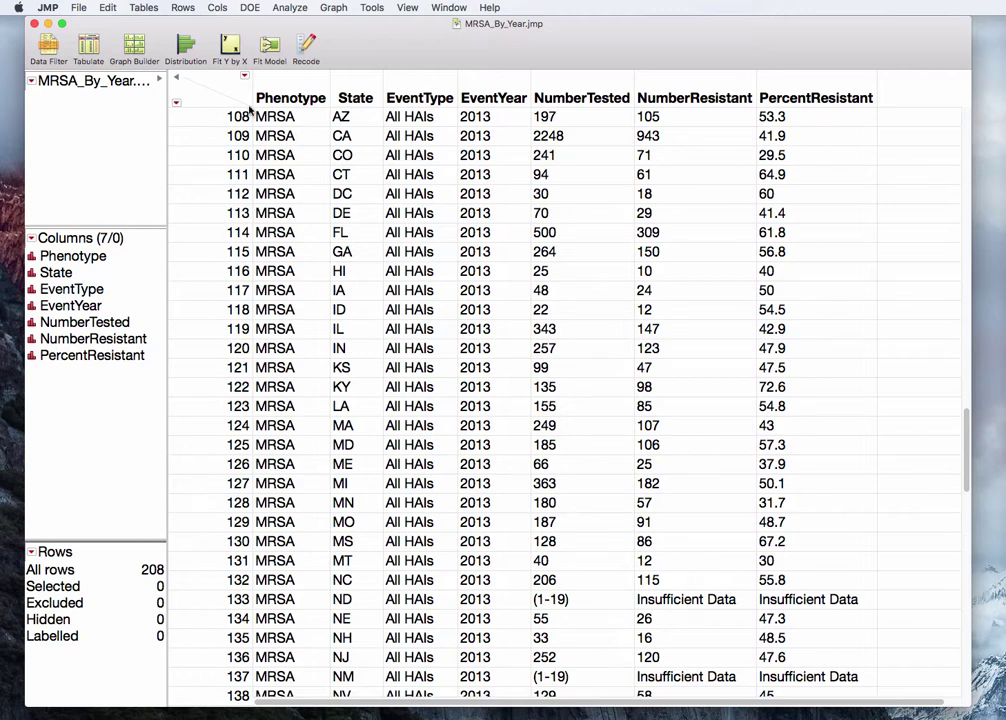
# - Set up a Distribution with State, NumberTested, NumberResistant and PercentResistant as Y columns
pyautogui.click(290, 8)
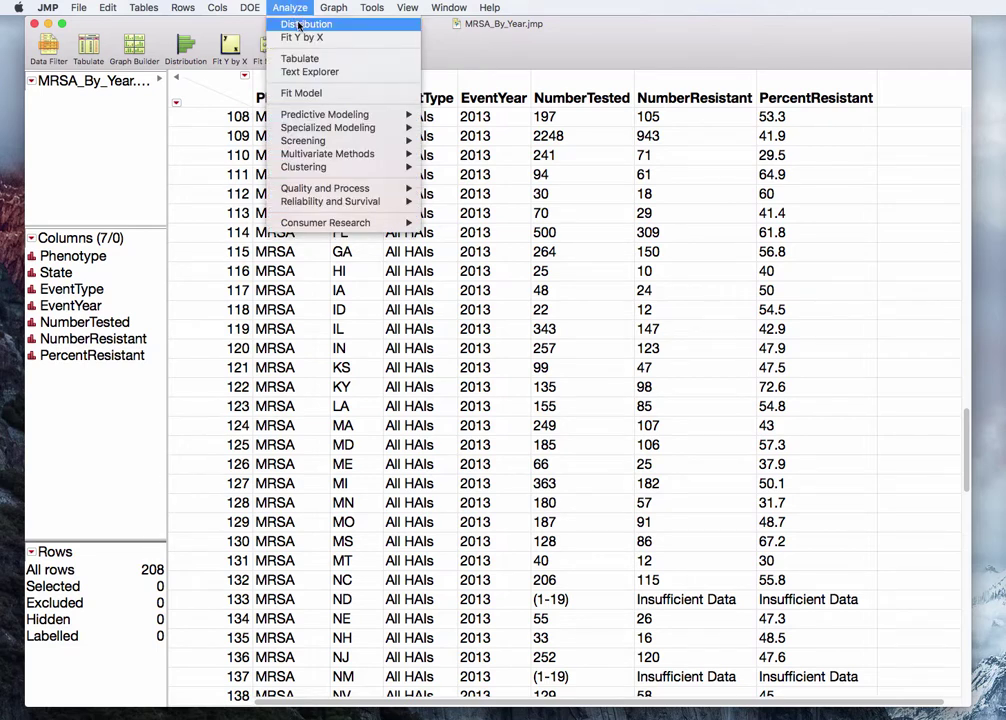
pyautogui.click(305, 24)
pyautogui.click(683, 294)
pyautogui.moveTo(880, 201); pyautogui.dragTo(669, 197)
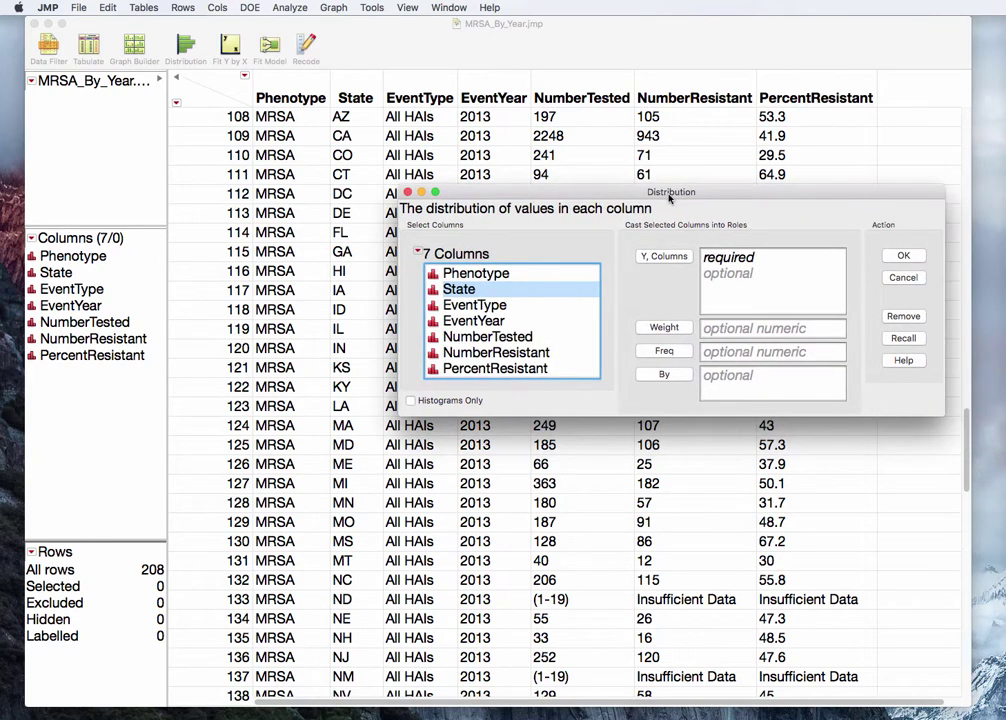
pyautogui.click(663, 256)
pyautogui.click(536, 337)
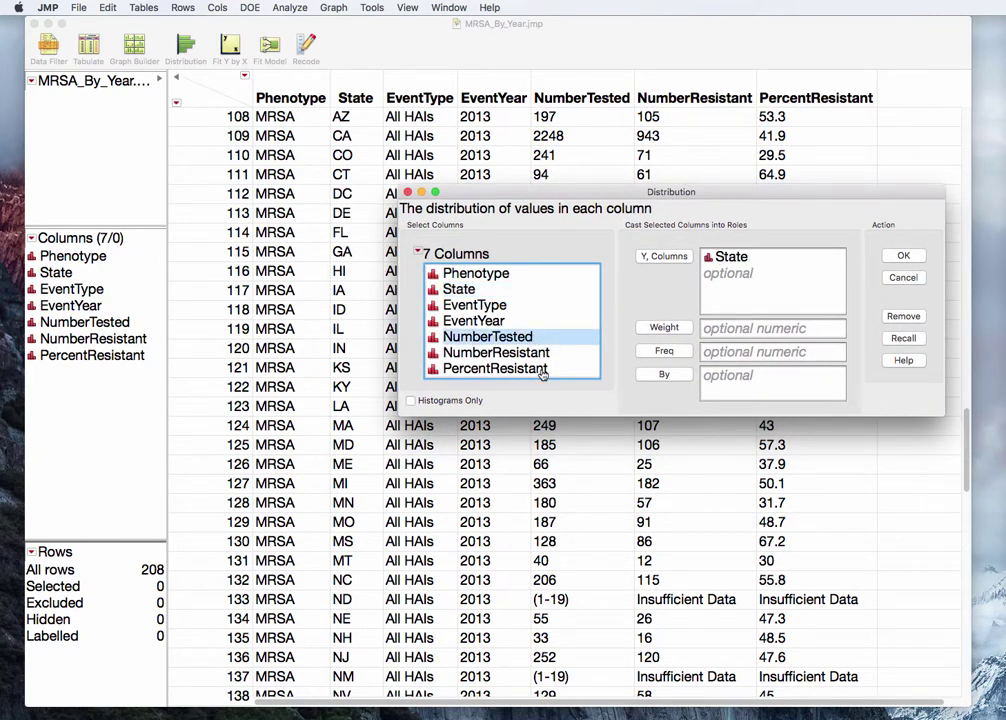
pyautogui.keyDown('shift'); pyautogui.click(541, 370); pyautogui.keyUp('shift')
pyautogui.click(660, 257)
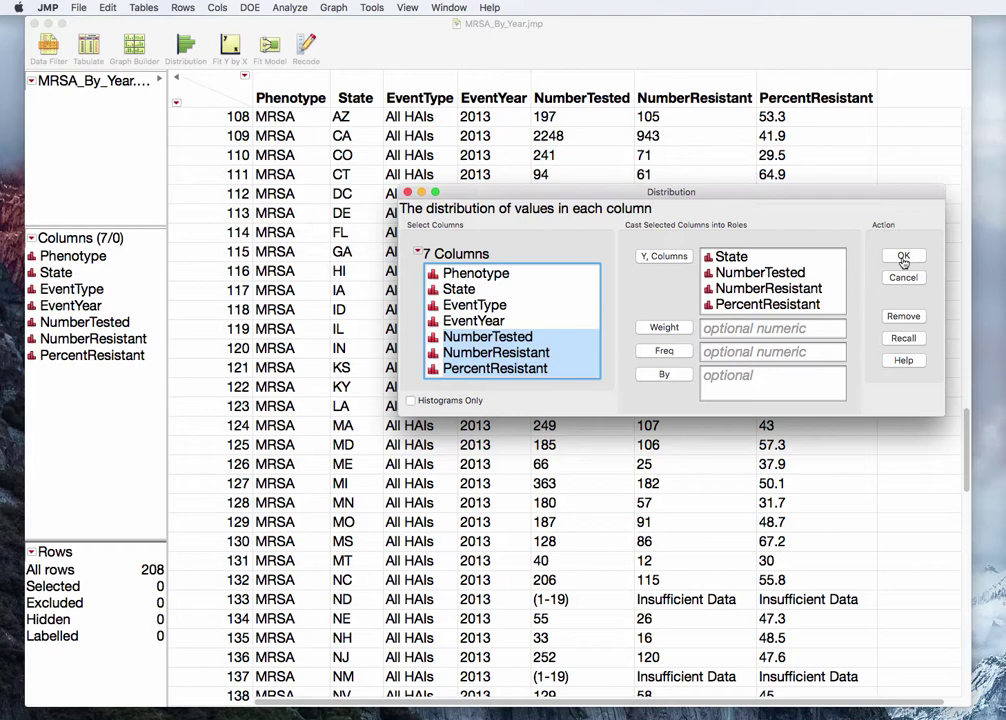
# - Run the Distribution and arrange the report so all four histograms show side by side
pyautogui.click(903, 259)
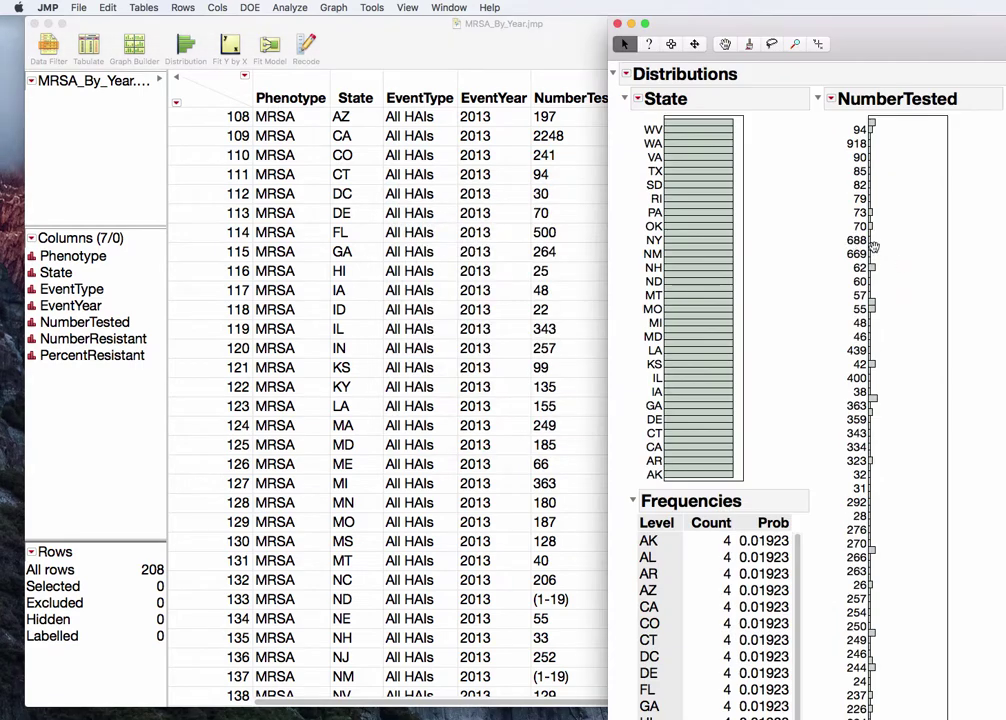
pyautogui.moveTo(920, 50); pyautogui.dragTo(387, 10)
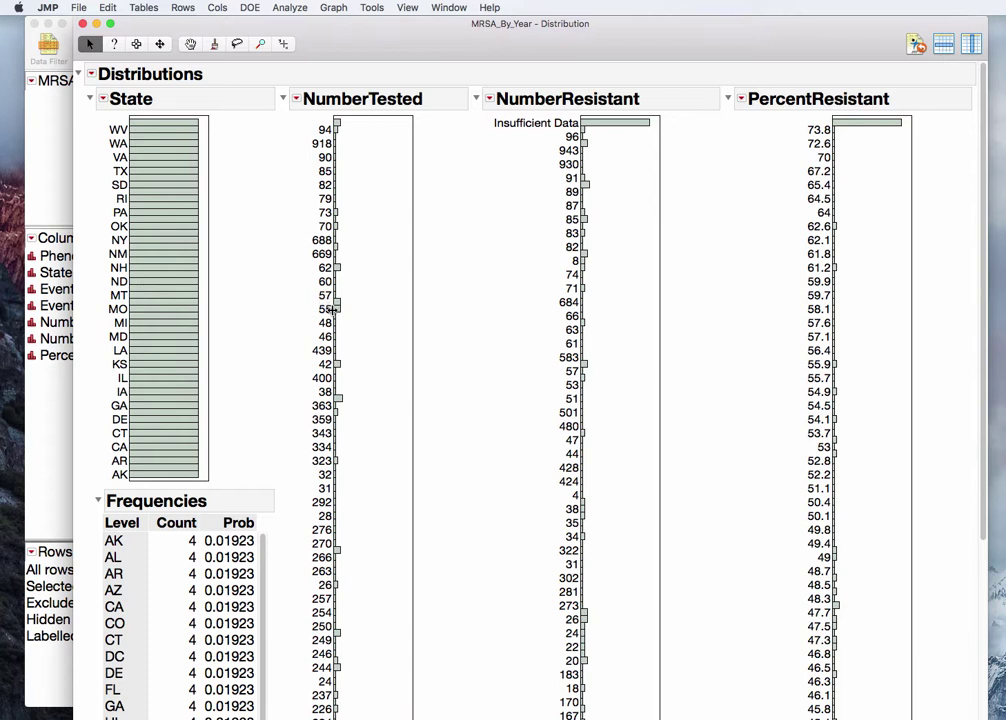
pyautogui.moveTo(290, 215)
pyautogui.mouseDown()
pyautogui.moveTo(287, 282)
pyautogui.moveTo(418, 311)
pyautogui.moveTo(454, 211)
pyautogui.moveTo(256, 185)
pyautogui.moveTo(278, 265)
pyautogui.mouseUp()
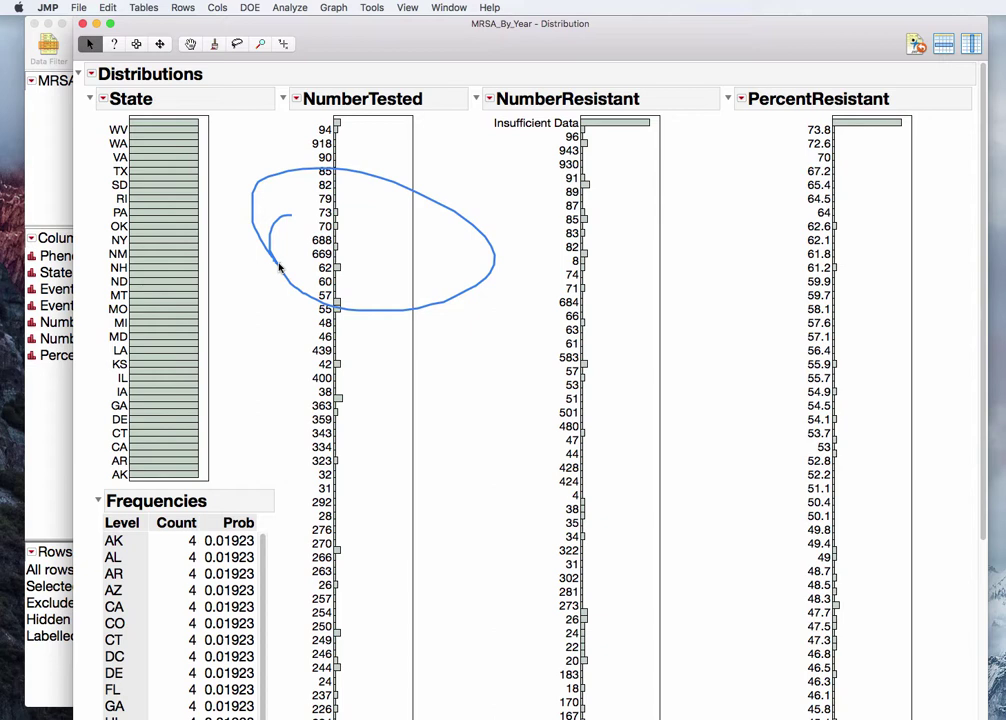
pyautogui.moveTo(682, 128)
pyautogui.mouseDown()
pyautogui.moveTo(583, 96)
pyautogui.moveTo(454, 100)
pyautogui.moveTo(455, 136)
pyautogui.moveTo(582, 172)
pyautogui.moveTo(668, 148)
pyautogui.moveTo(650, 100)
pyautogui.mouseUp()
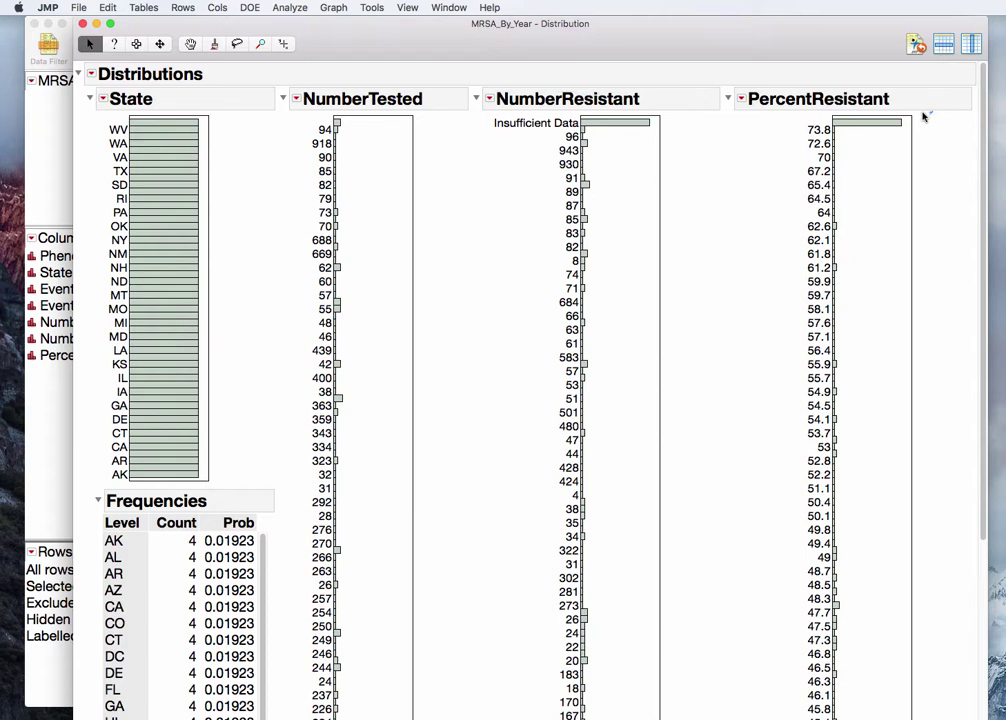
pyautogui.moveTo(930, 113)
pyautogui.mouseDown()
pyautogui.moveTo(803, 135)
pyautogui.moveTo(922, 98)
pyautogui.mouseUp()
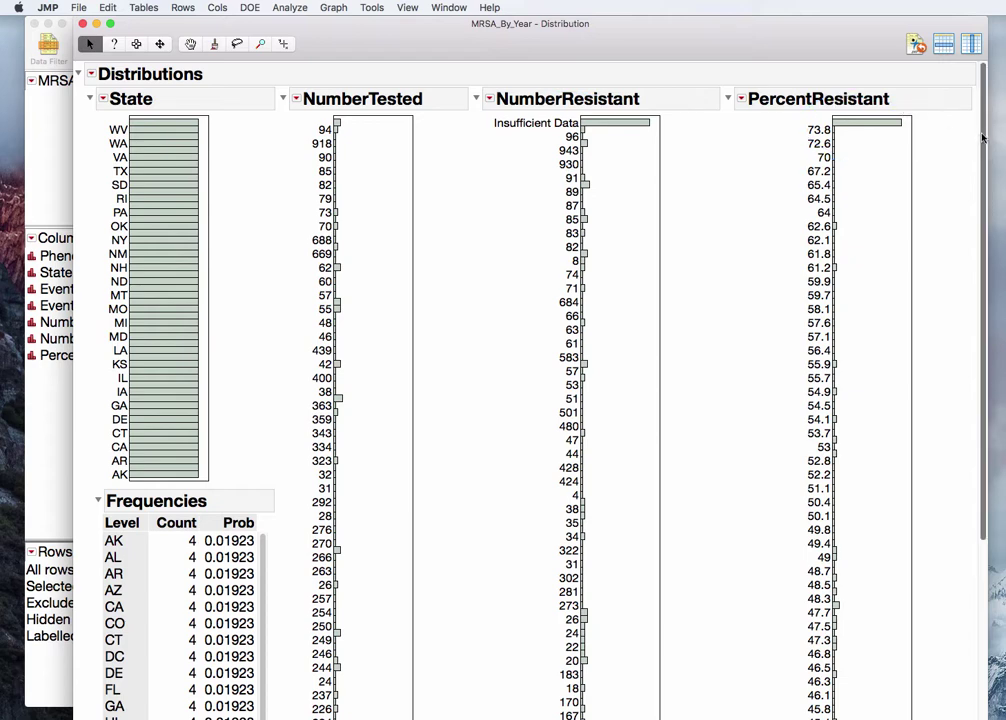
# - Select the 31 rows in the NumberTested histogram's (1-19) bar
pyautogui.scroll(-5, 948, 331)
pyautogui.scroll(-10, 948, 331)
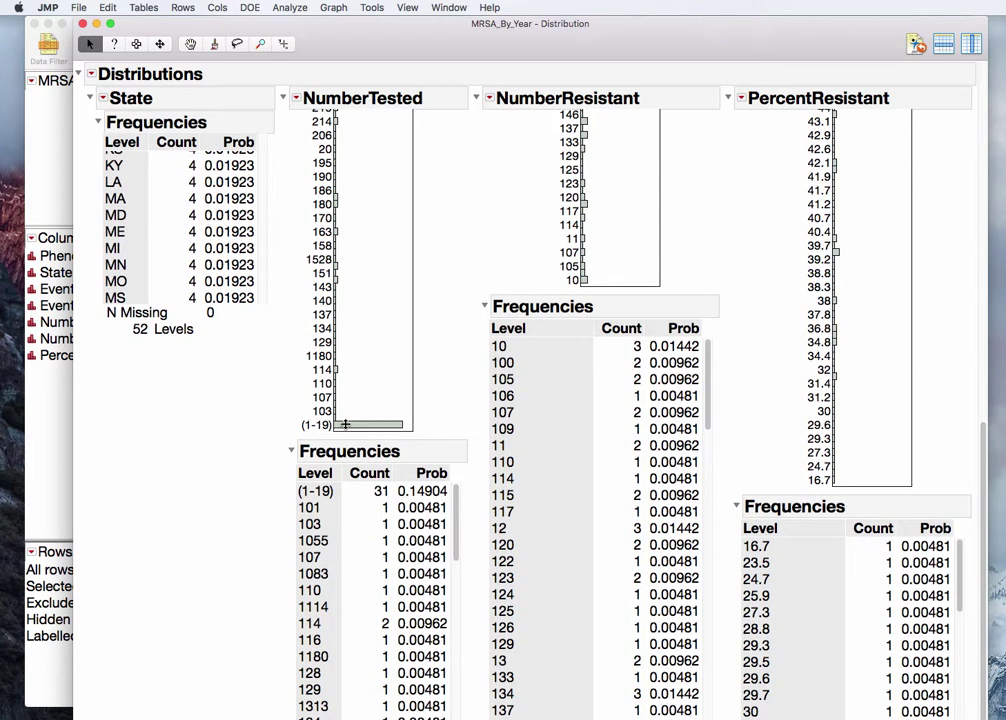
pyautogui.moveTo(343, 425); pyautogui.dragTo(350, 418)
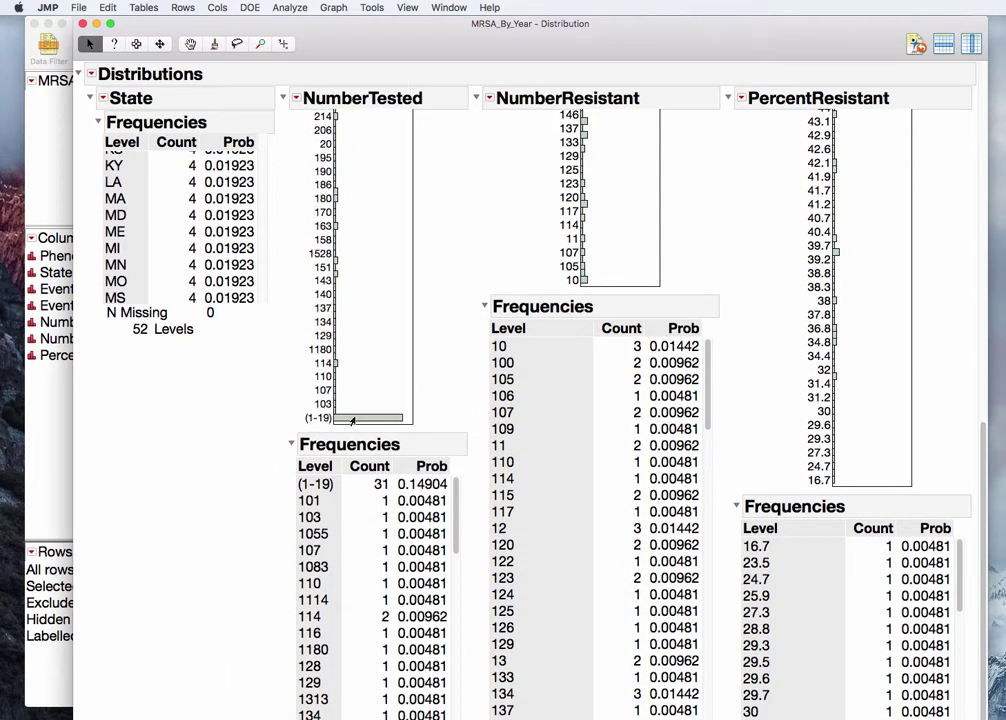
pyautogui.click(351, 418)
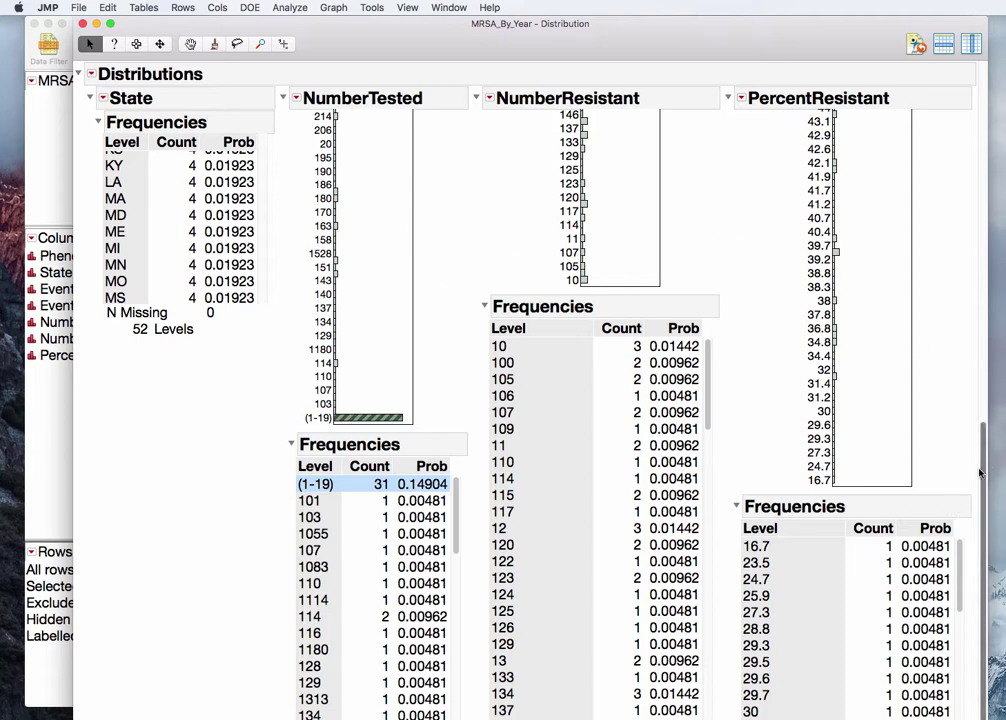
pyautogui.scroll(15, 982, 478)
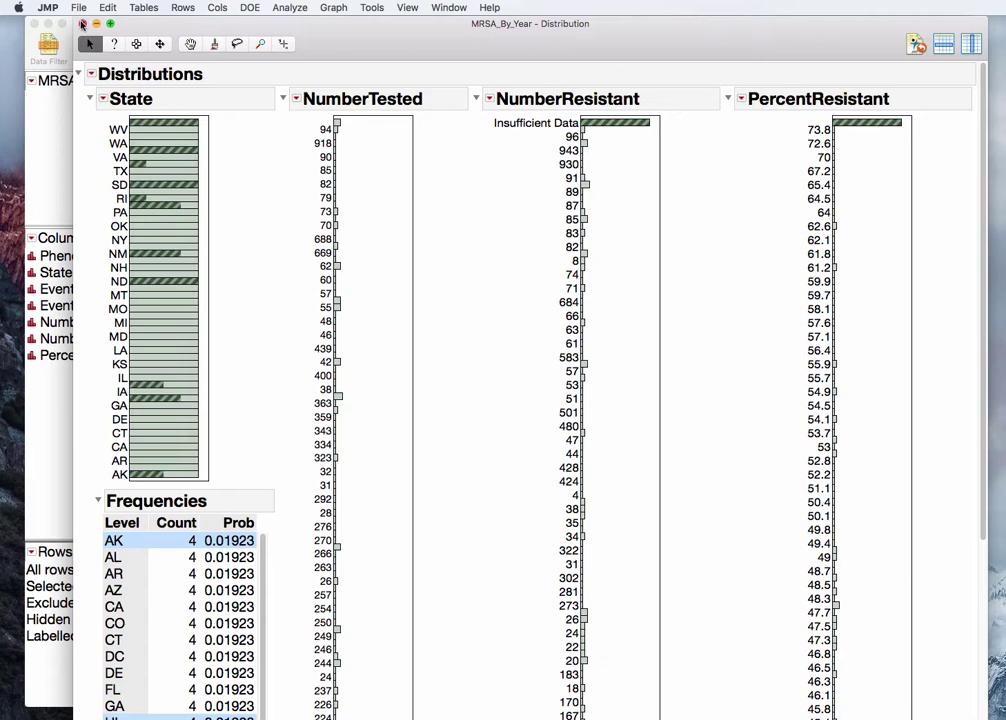
# - Close the Distribution report and scroll right in the MRSA_By_Year table
pyautogui.click(83, 22)
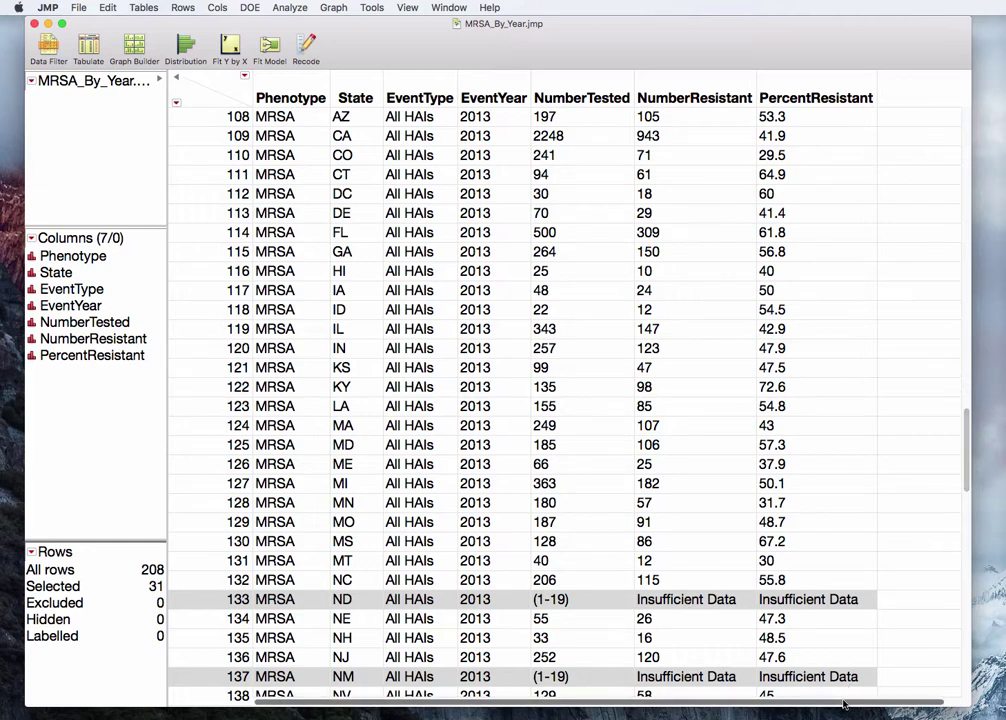
pyautogui.hscroll(1, 965, 700)
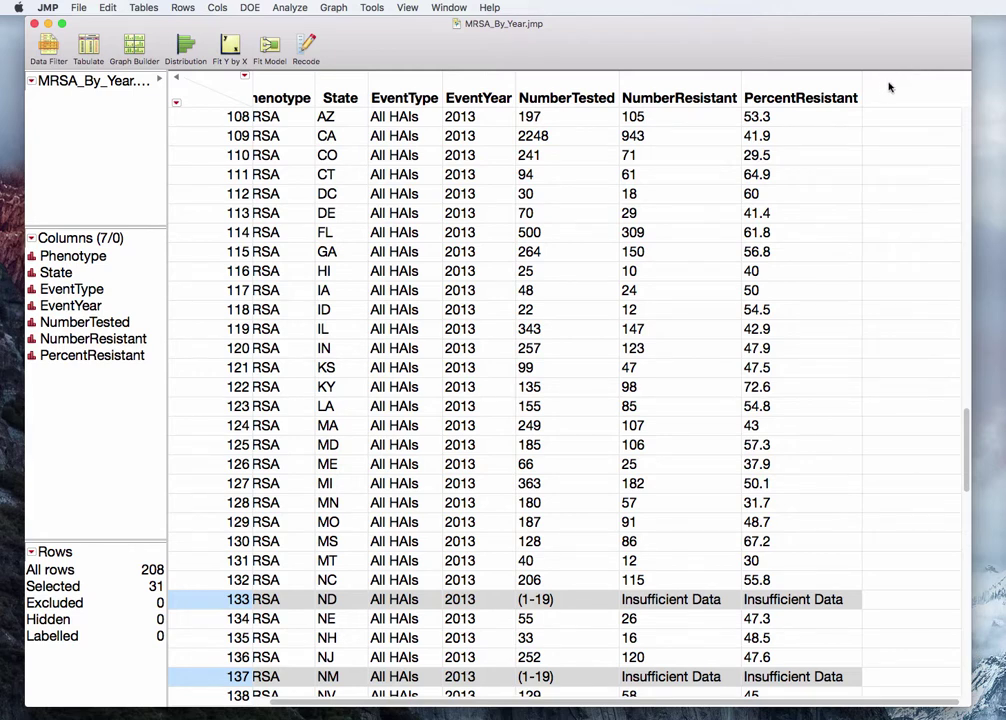
# - Add a new column named Sufficient Data with Character data type
pyautogui.doubleClick(887, 87)
pyautogui.doubleClick(887, 90)
pyautogui.moveTo(865, 198); pyautogui.dragTo(380, 110)
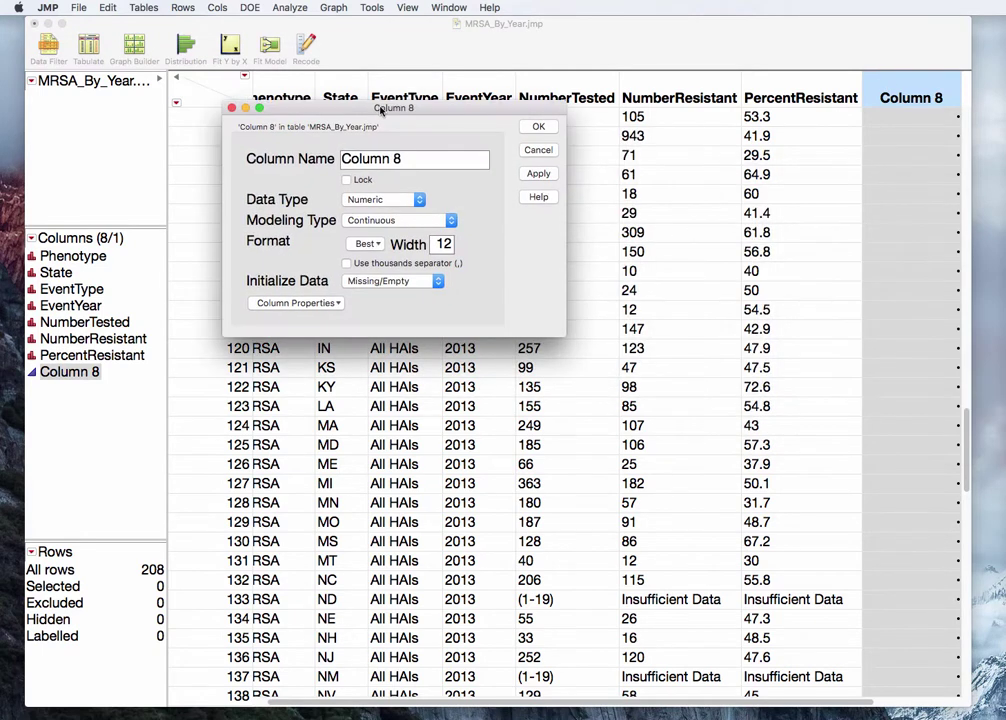
pyautogui.click(419, 158)
pyautogui.write('Su')
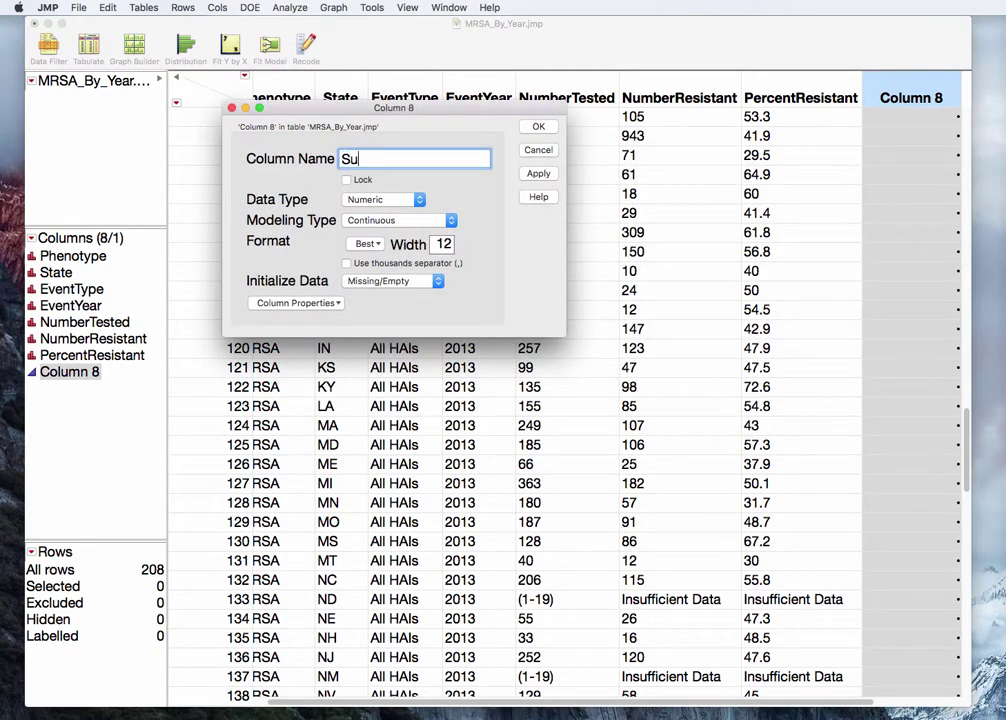
pyautogui.write('fficient Data')
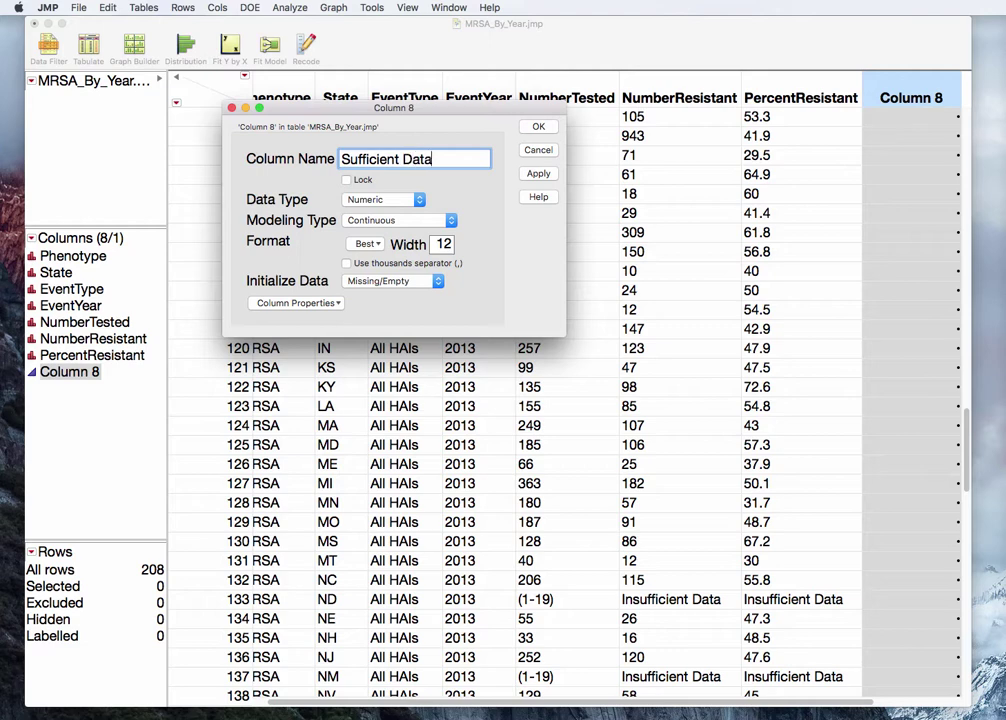
pyautogui.click(378, 200)
pyautogui.click(369, 212)
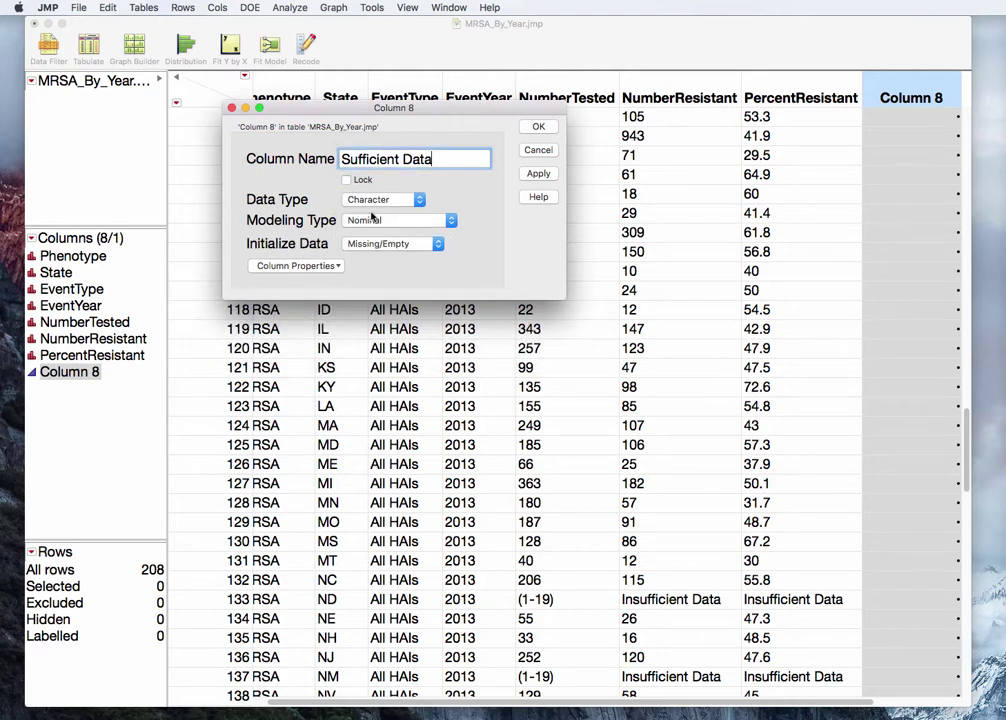
# - Give the column a Formula property and open its formula editor
pyautogui.click(306, 266)
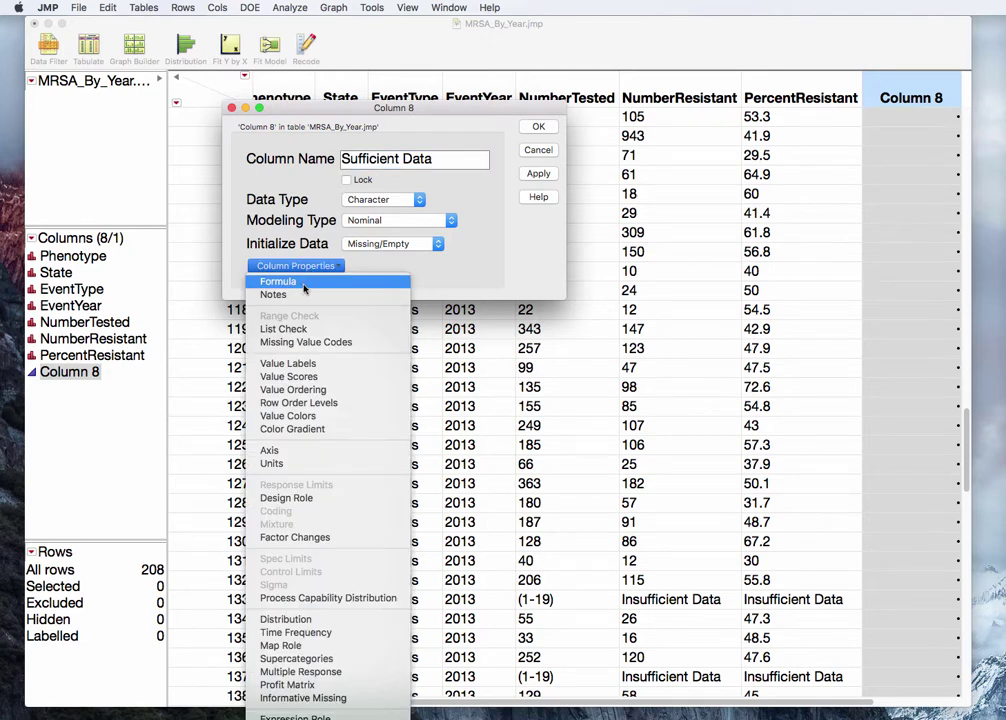
pyautogui.click(305, 284)
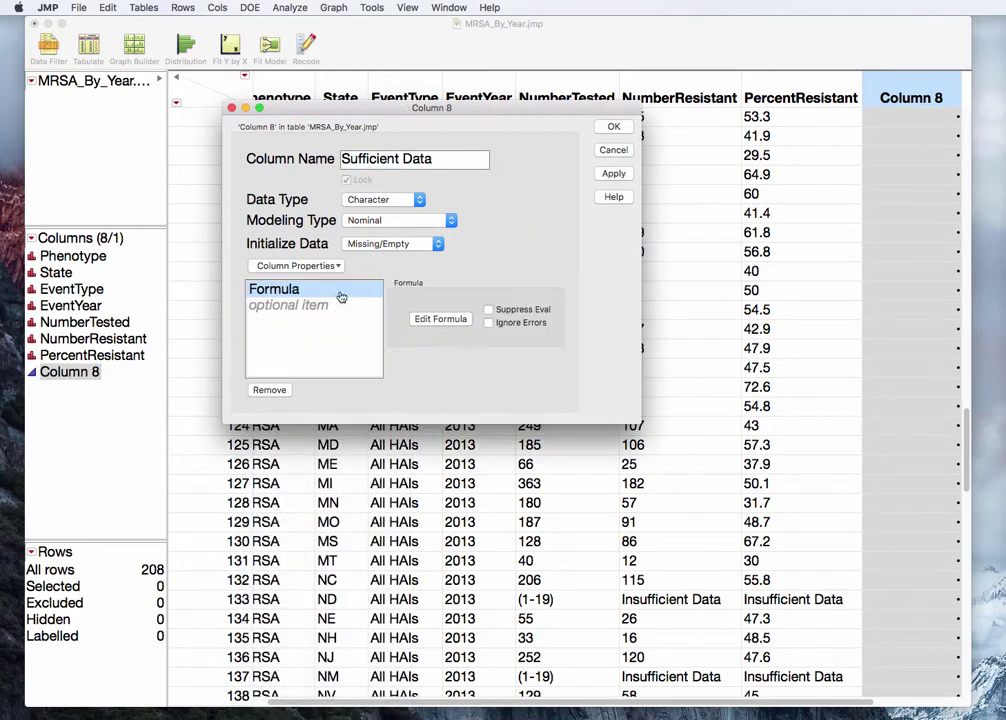
pyautogui.click(437, 319)
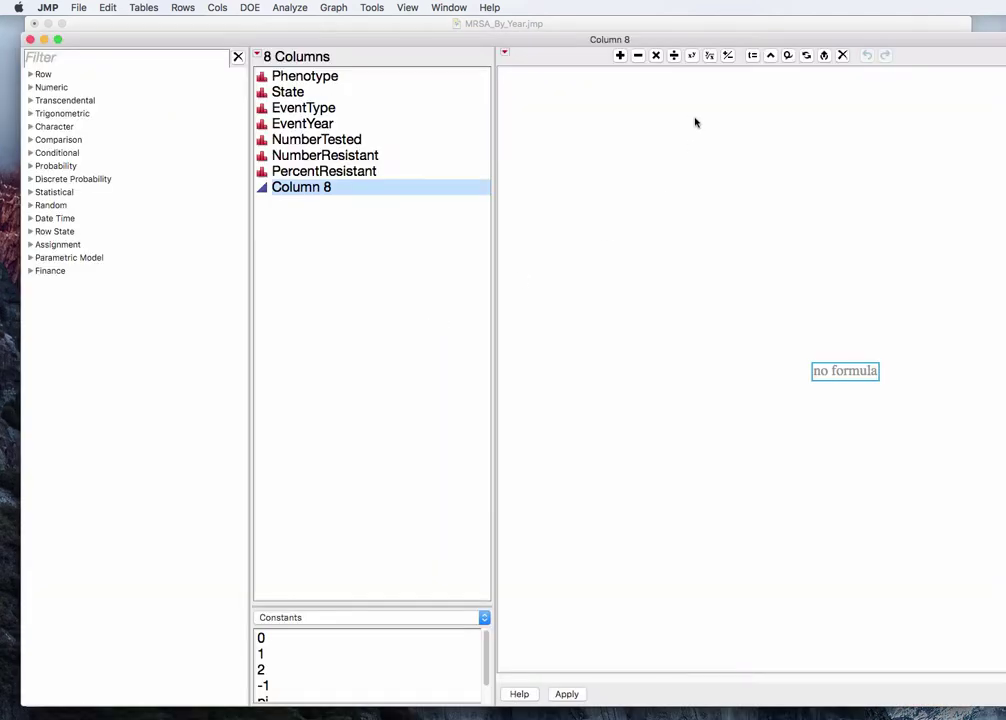
# - Begin the formula as If NumberTested == using the Conditional If function
pyautogui.moveTo(1003, 703); pyautogui.dragTo(885, 471)
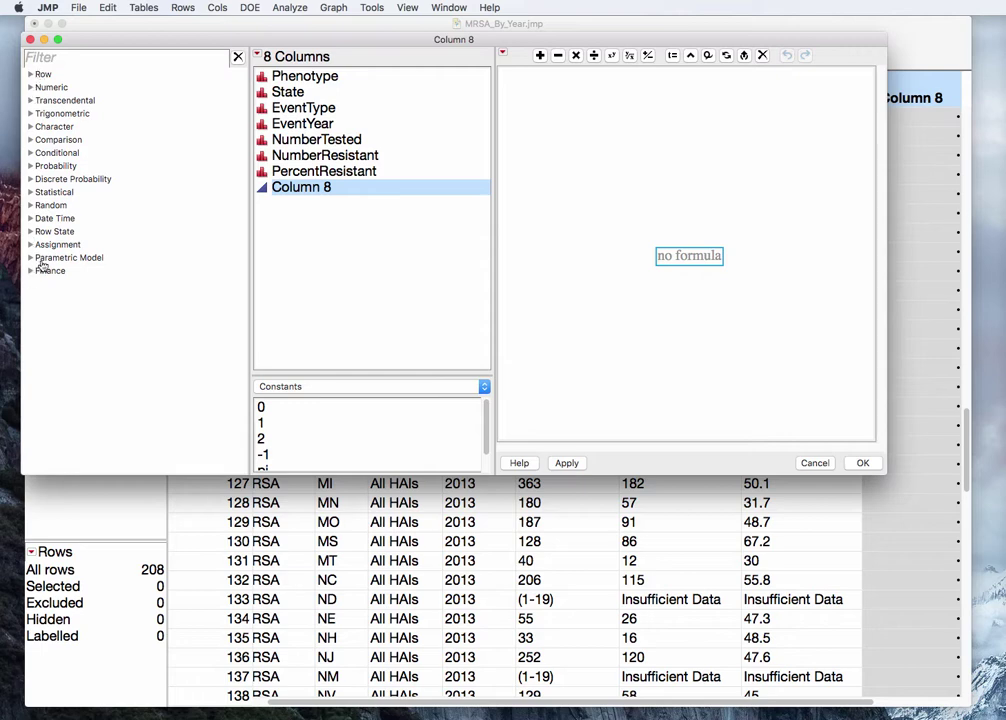
pyautogui.click(31, 153)
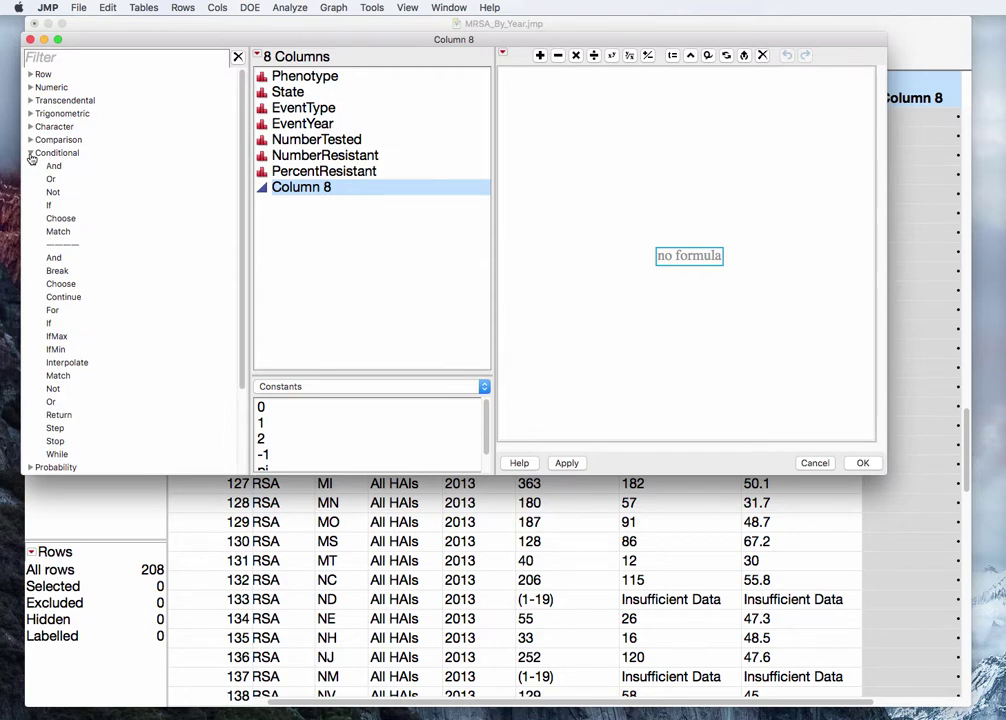
pyautogui.click(31, 154)
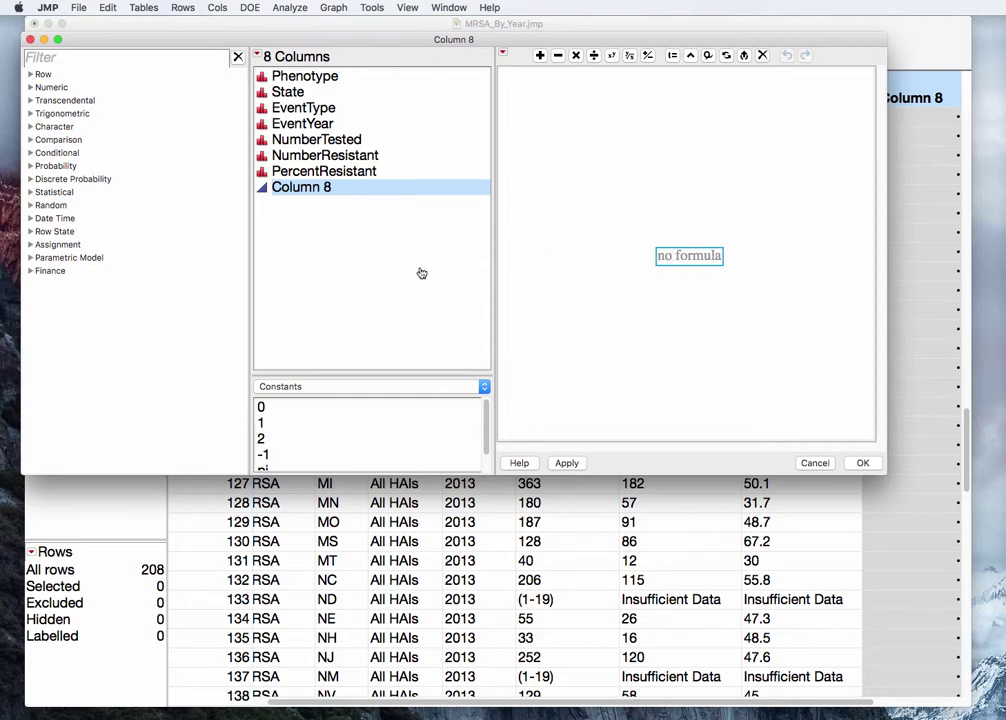
pyautogui.click(58, 153)
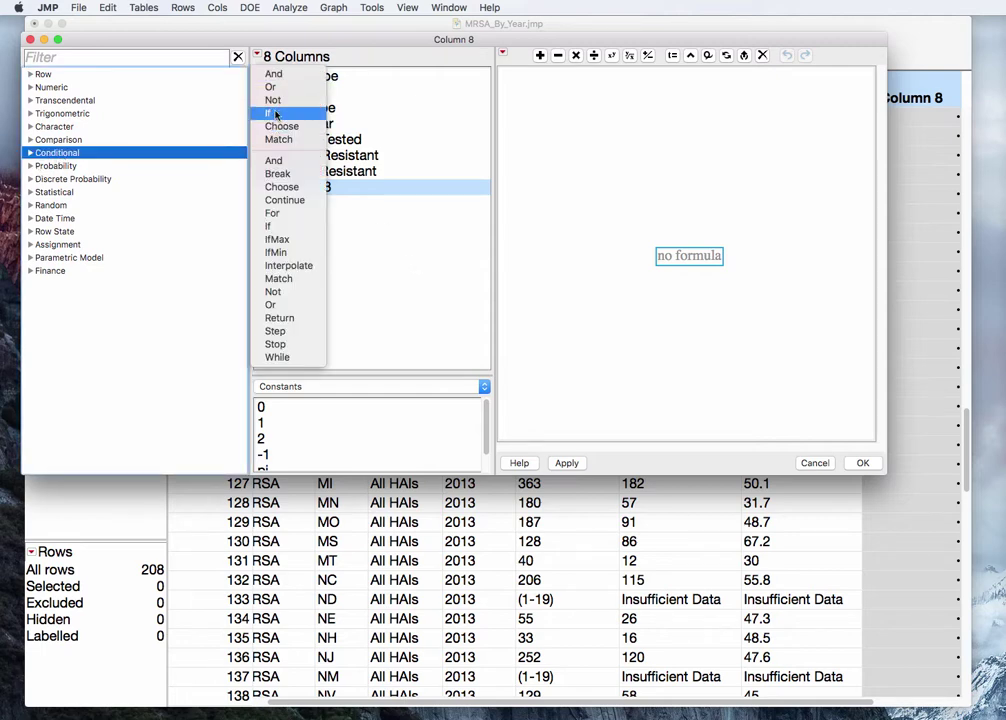
pyautogui.click(270, 113)
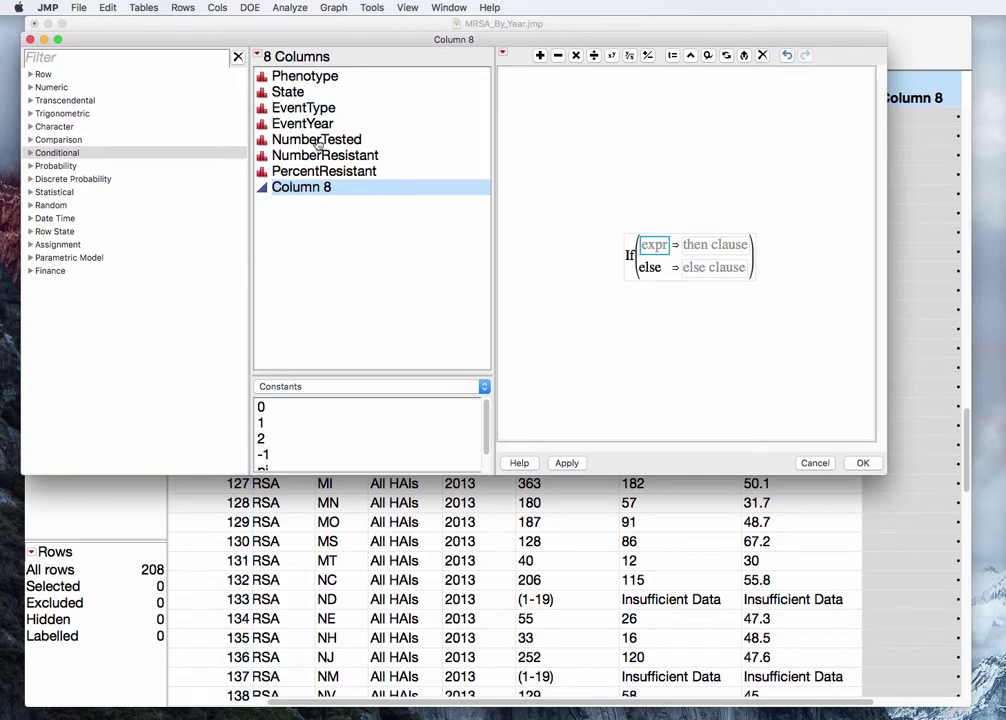
pyautogui.click(316, 140)
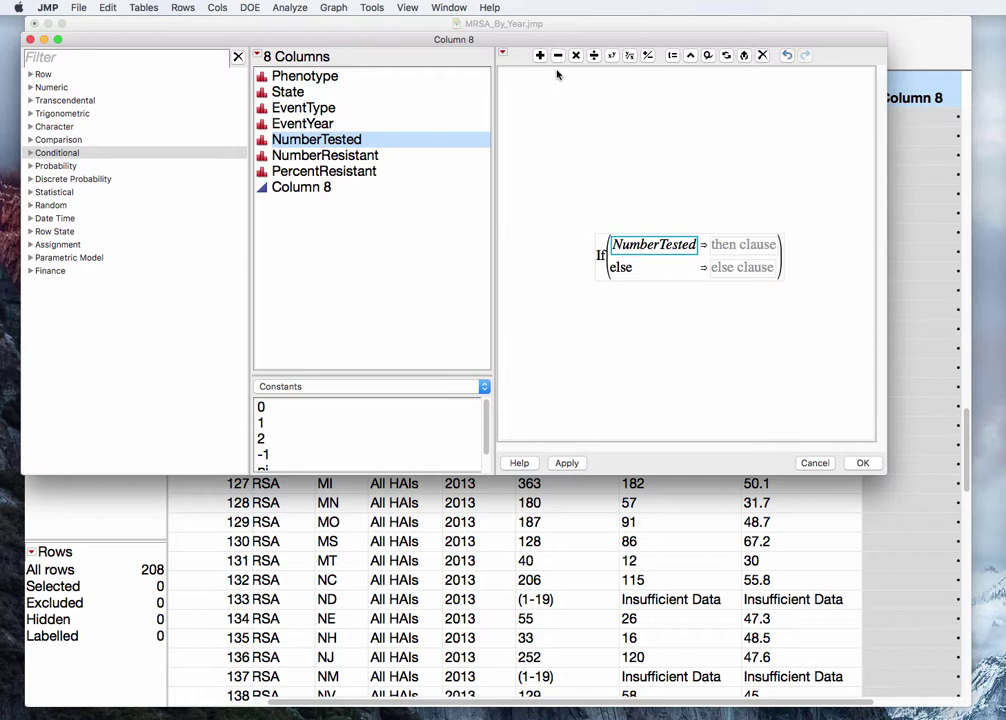
pyautogui.write('==')
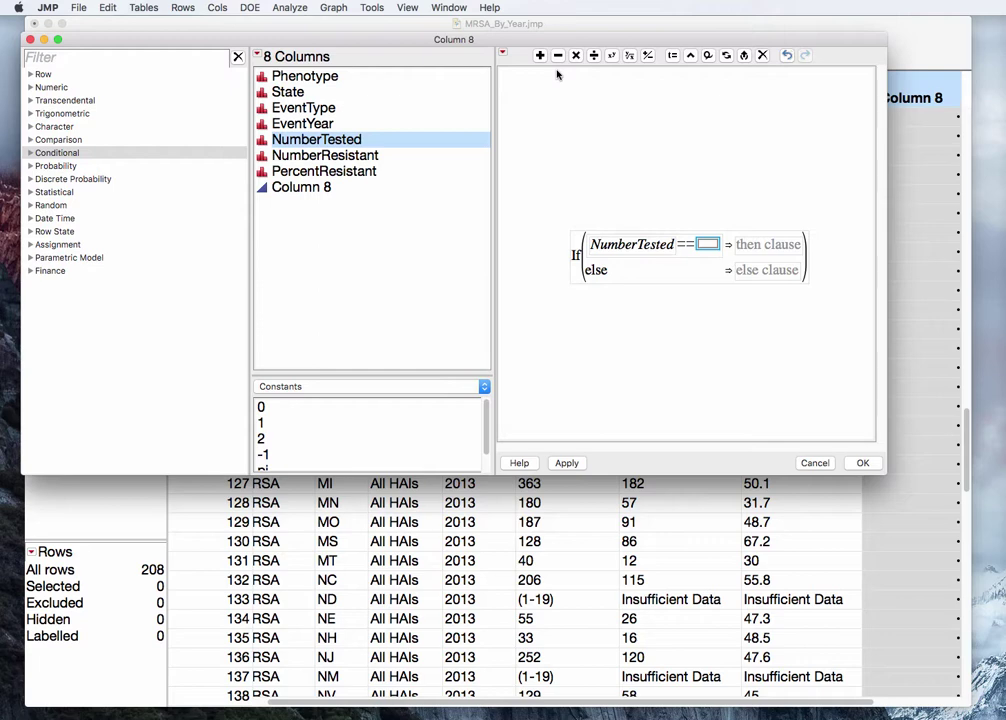
# - Enter "(1-19)" as the comparison value, removing the extra quote after the parse error
pyautogui.write('"')
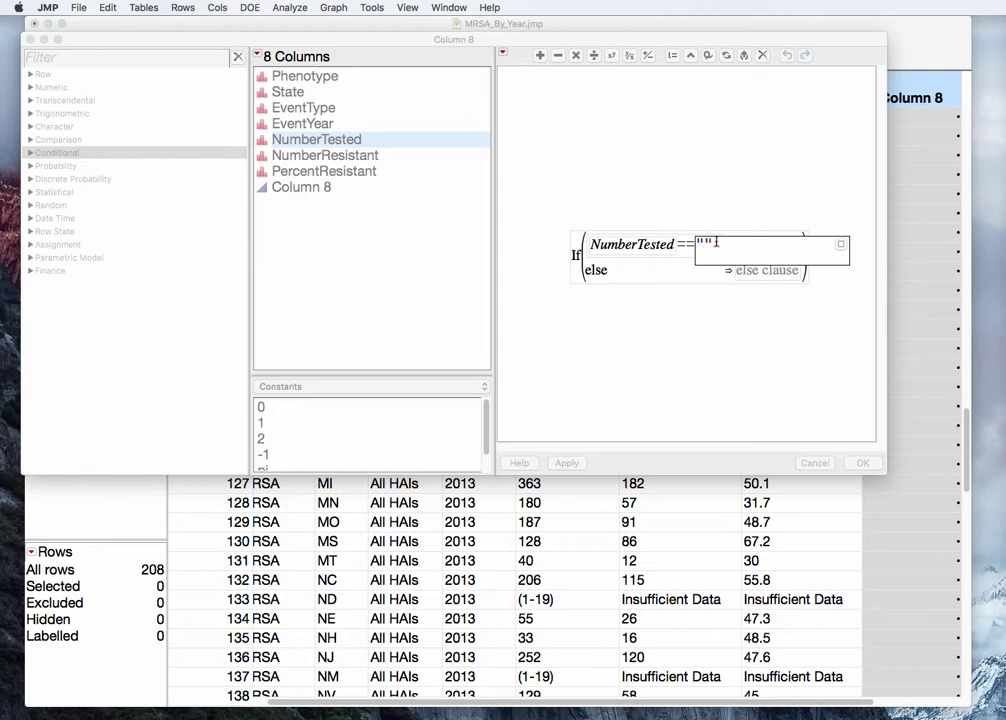
pyautogui.write('(1-19)"')
pyautogui.press('Return')
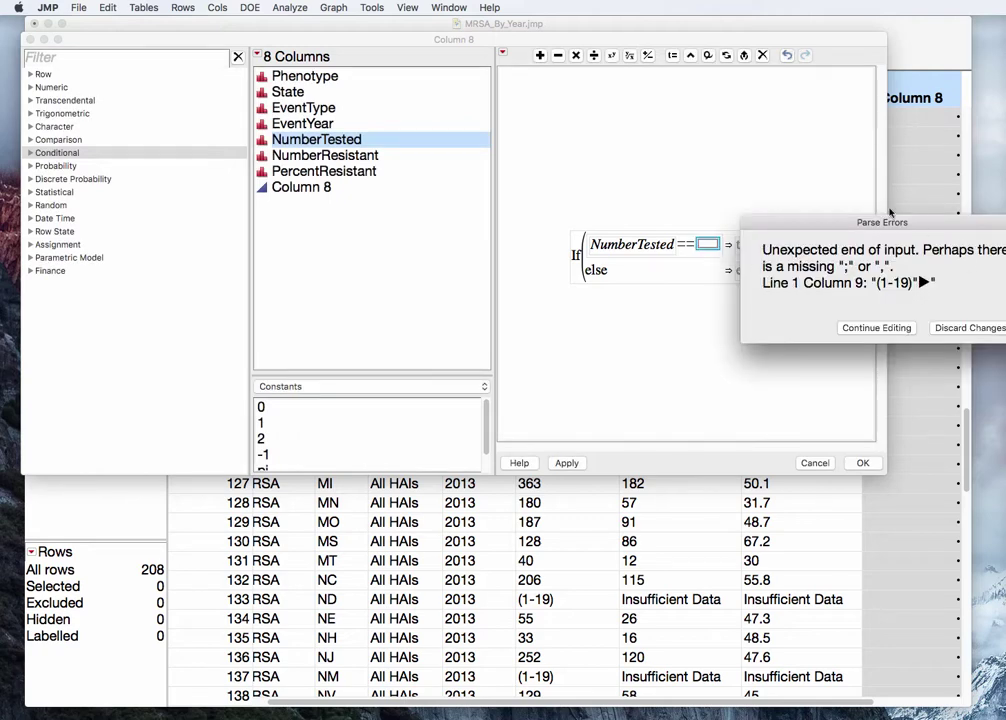
pyautogui.moveTo(895, 218); pyautogui.dragTo(516, 101)
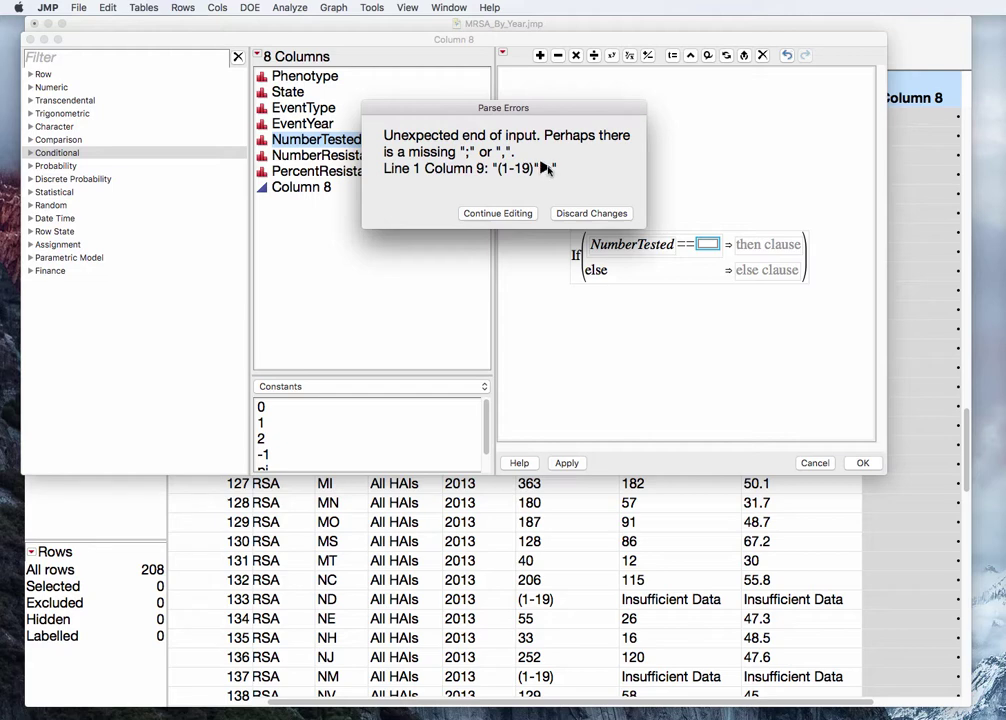
pyautogui.click(517, 213)
pyautogui.click(760, 245)
pyautogui.press('BackSpace')
# - Fill the If's then clause with "Not Sufficient" and else clause with "Sufficient"
pyautogui.click(712, 317)
pyautogui.click(770, 246)
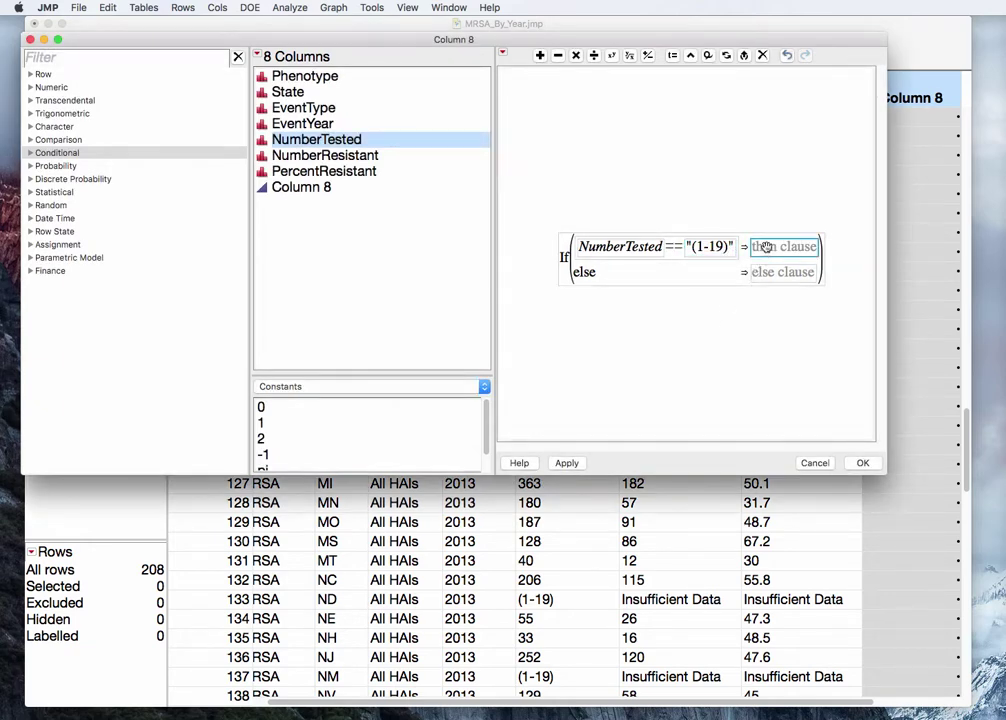
pyautogui.click(763, 246)
pyautogui.write('No')
pyautogui.write('t Sufficien')
pyautogui.write('t')
pyautogui.click(687, 375)
pyautogui.click(765, 279)
pyautogui.write('"Sufficient')
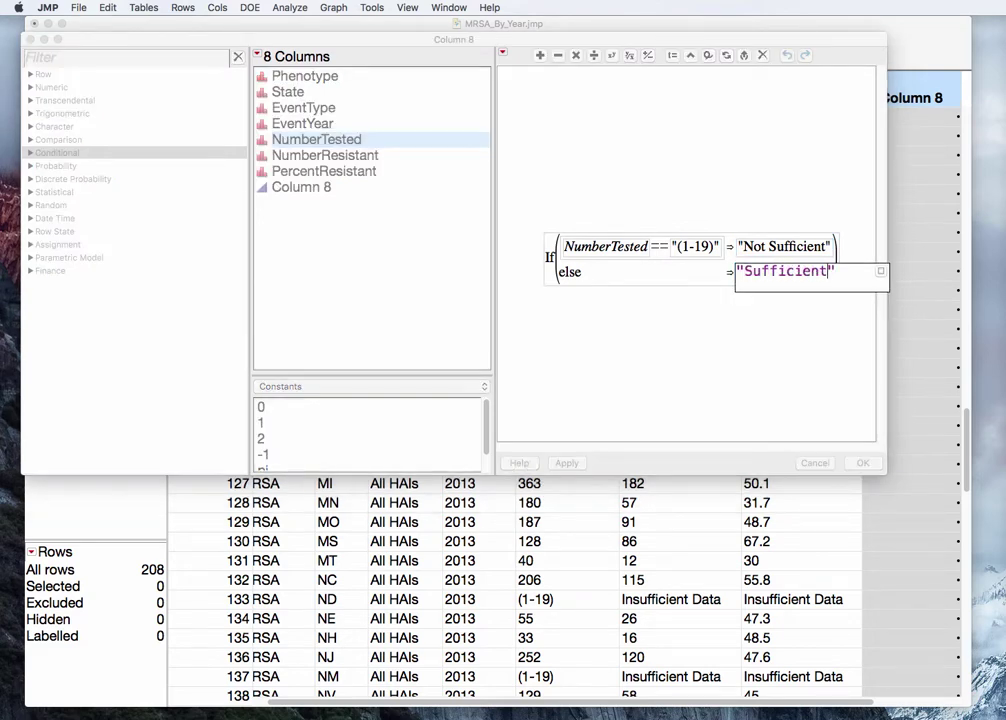
pyautogui.press('Return')
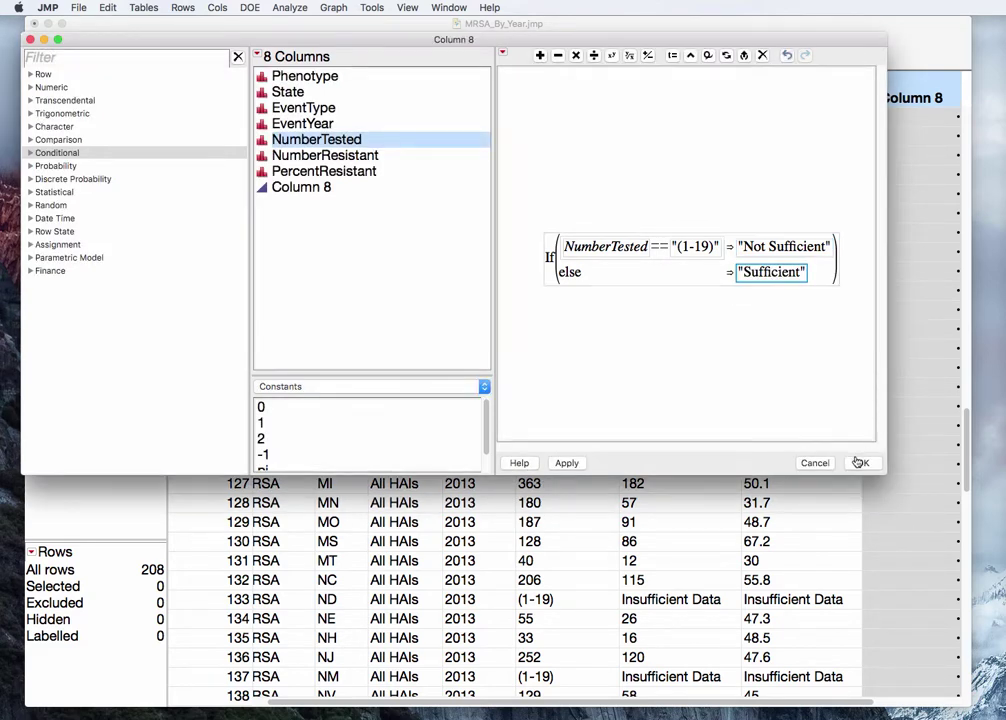
# - Apply the formula, keep the column name Sufficient Data, and save MRSA_By_Year
pyautogui.click(862, 463)
pyautogui.press('Return')
pyautogui.click(78, 7)
pyautogui.click(90, 99)
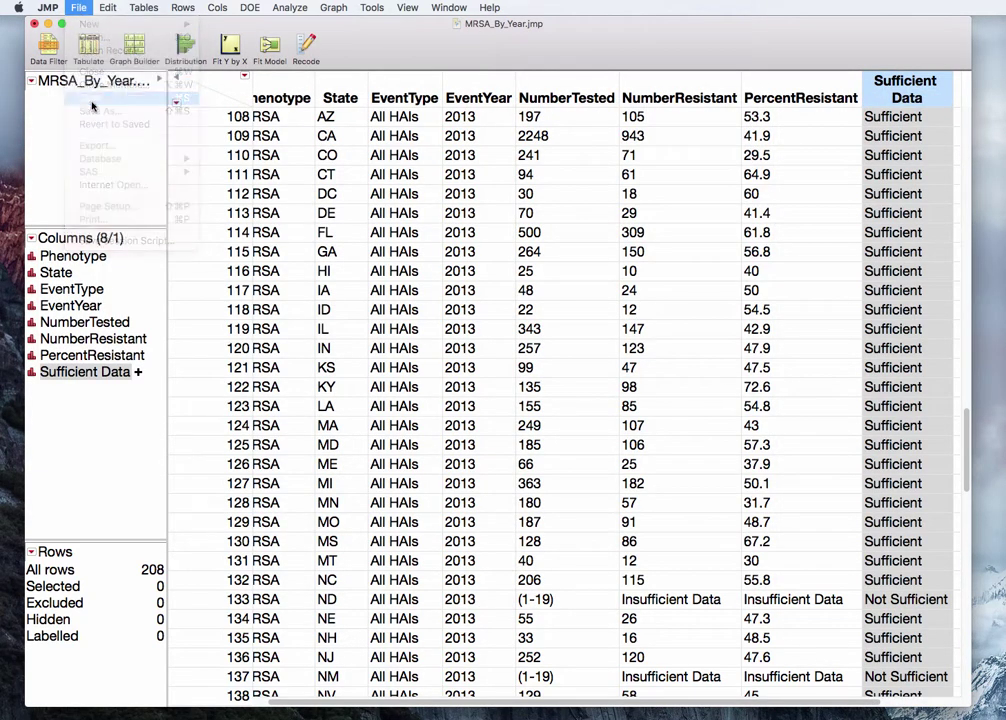
pyautogui.click(289, 7)
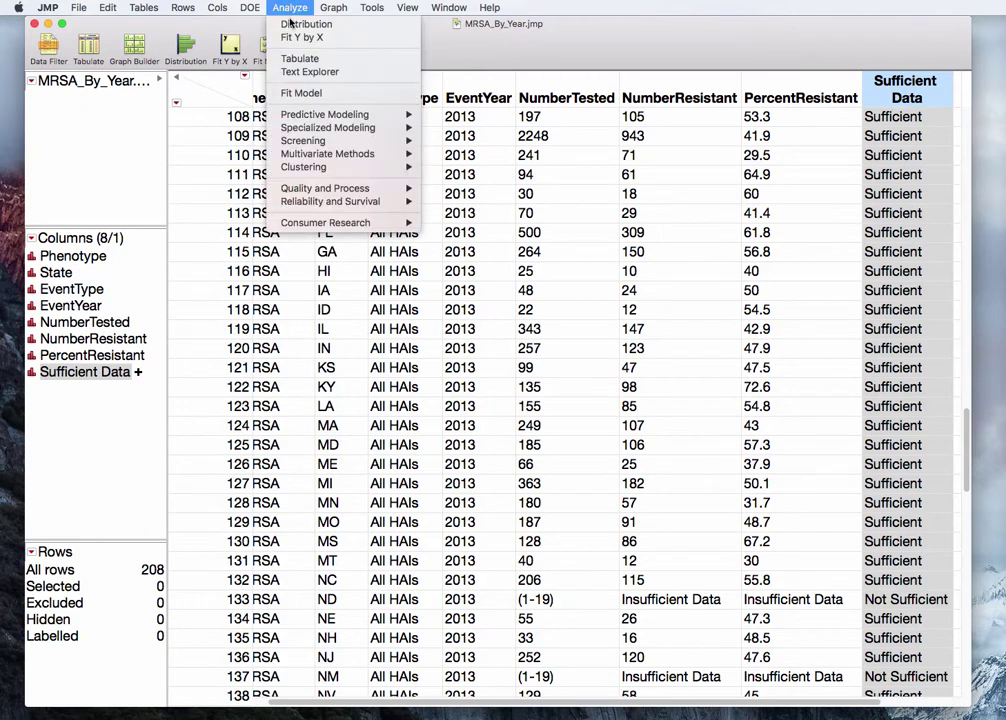
pyautogui.click(293, 24)
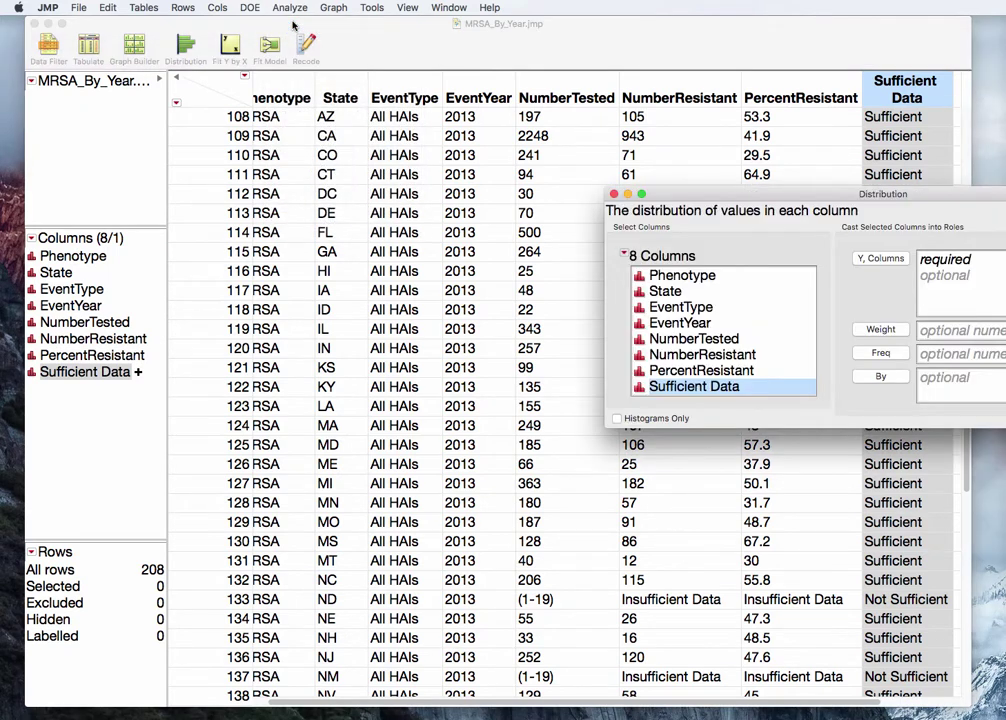
pyautogui.moveTo(822, 196); pyautogui.dragTo(375, 57)
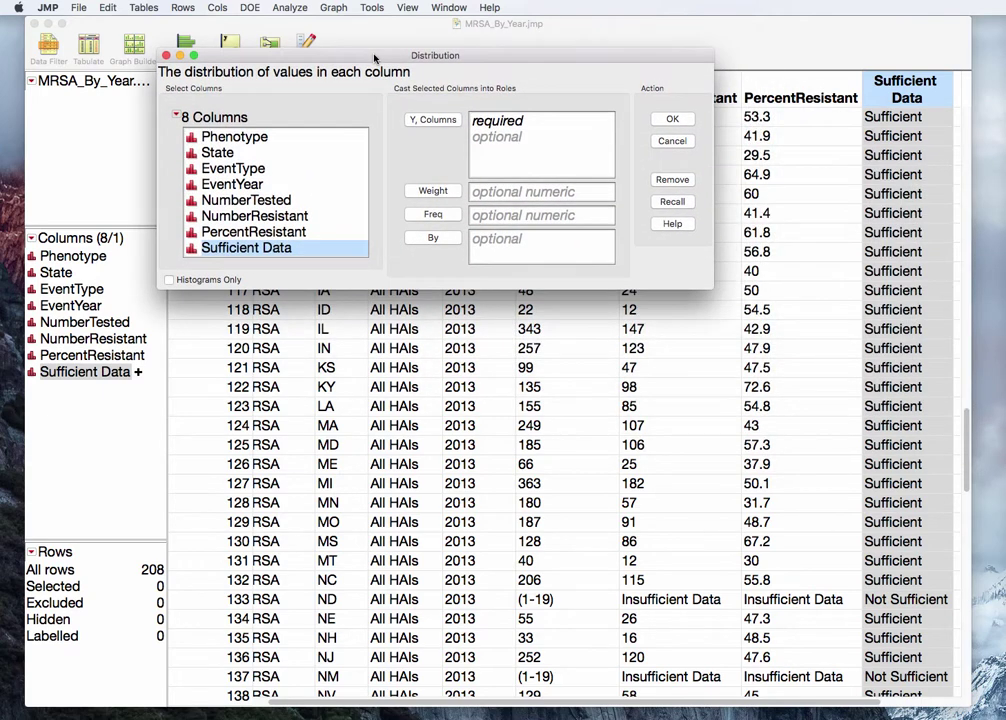
pyautogui.click(255, 216)
pyautogui.click(432, 119)
pyautogui.click(360, 250)
pyautogui.click(432, 119)
pyautogui.click(664, 122)
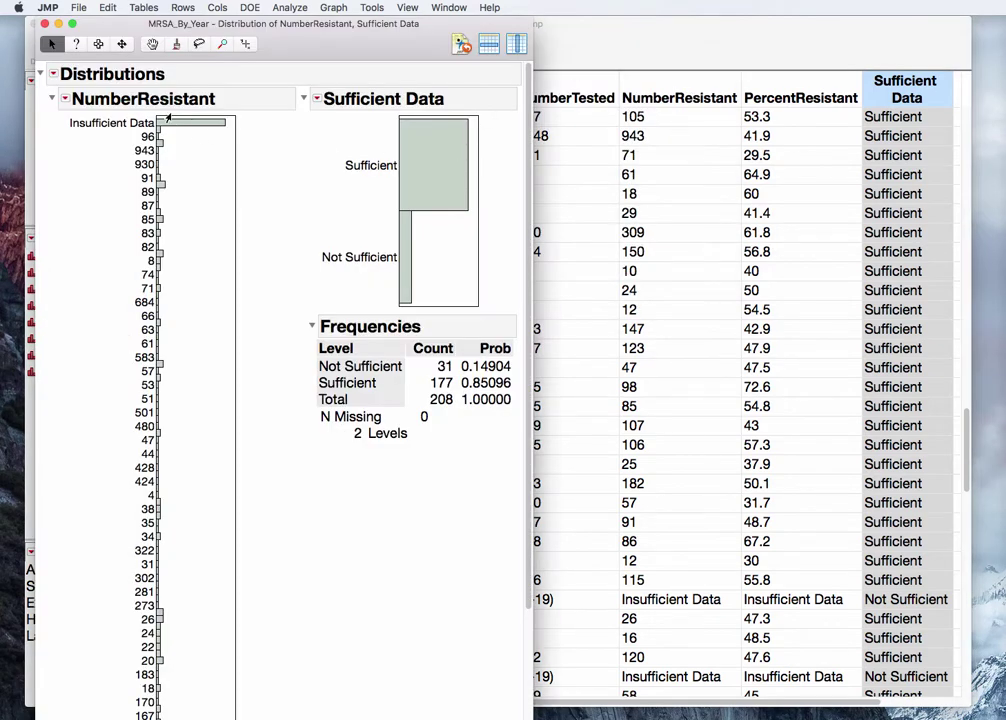
pyautogui.click(190, 122)
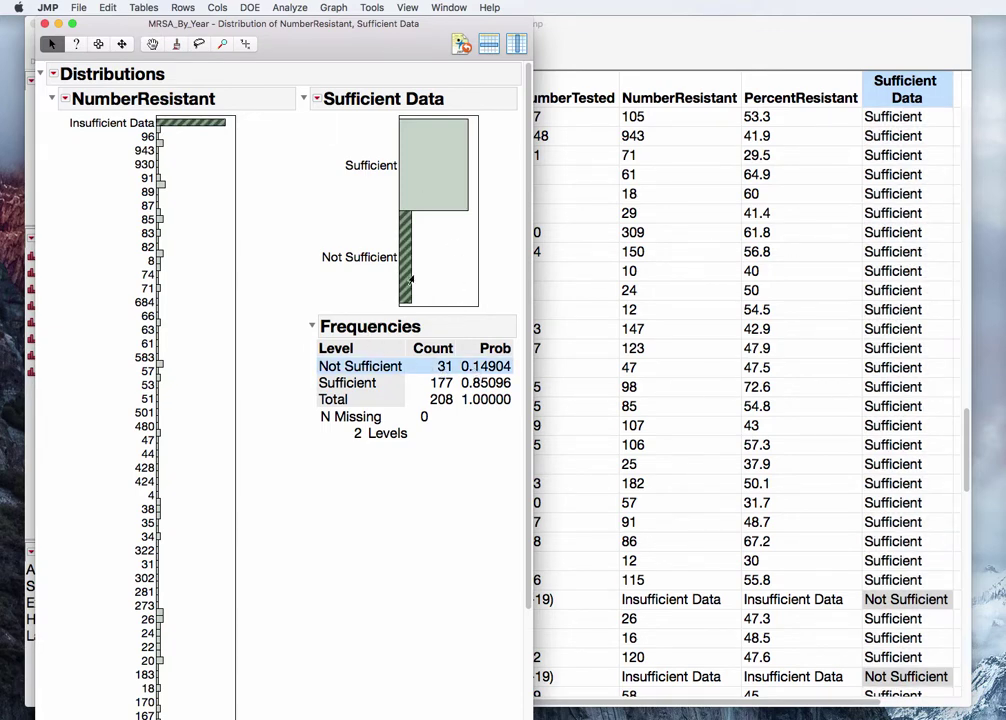
pyautogui.moveTo(370, 24); pyautogui.dragTo(635, 24)
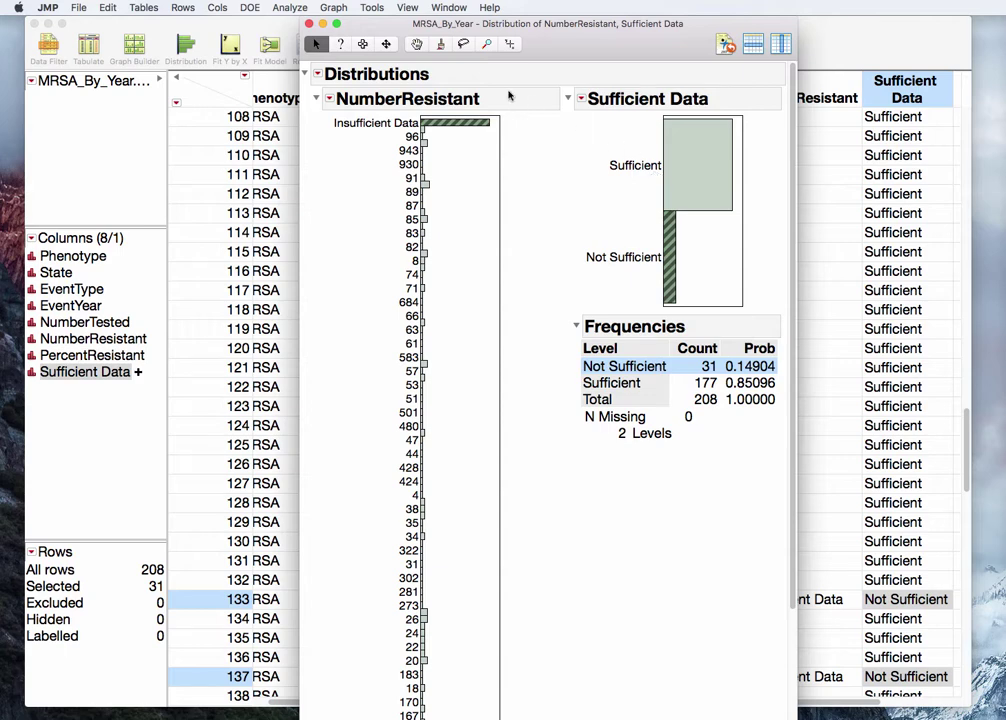
pyautogui.click(308, 23)
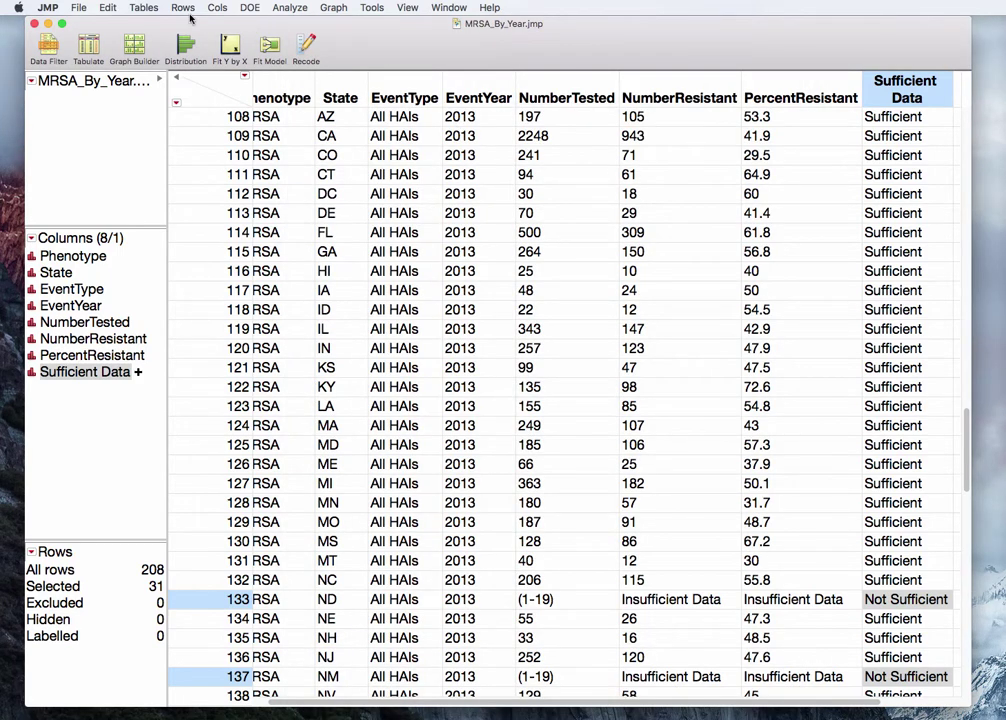
pyautogui.click(141, 8)
pyautogui.click(199, 26)
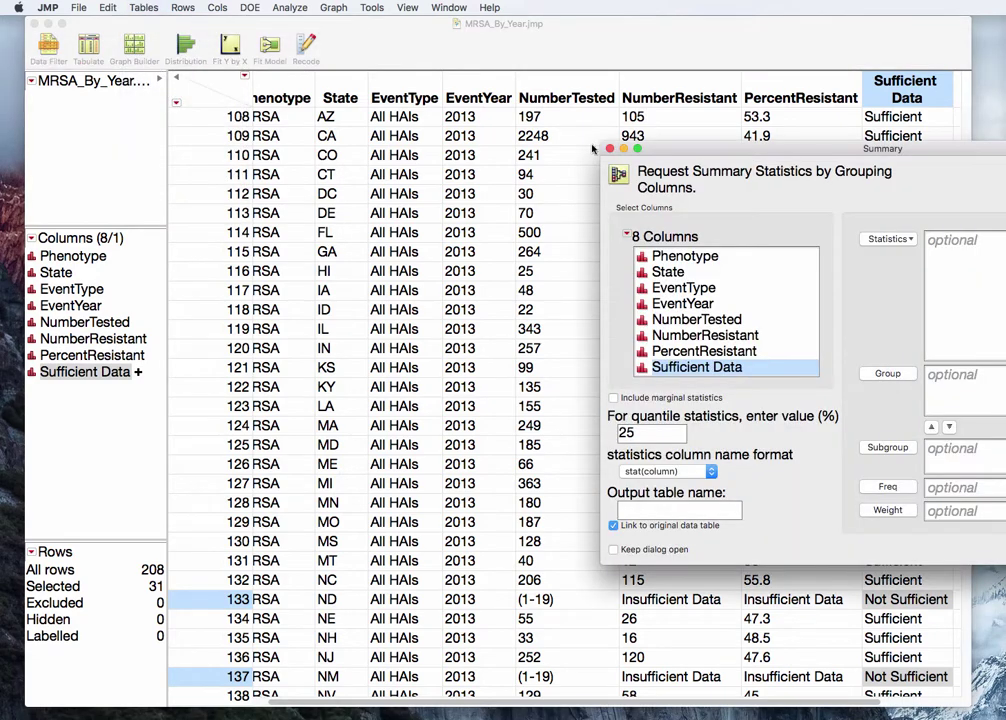
pyautogui.moveTo(741, 155); pyautogui.dragTo(378, 52)
pyautogui.click(334, 204)
pyautogui.click(524, 270)
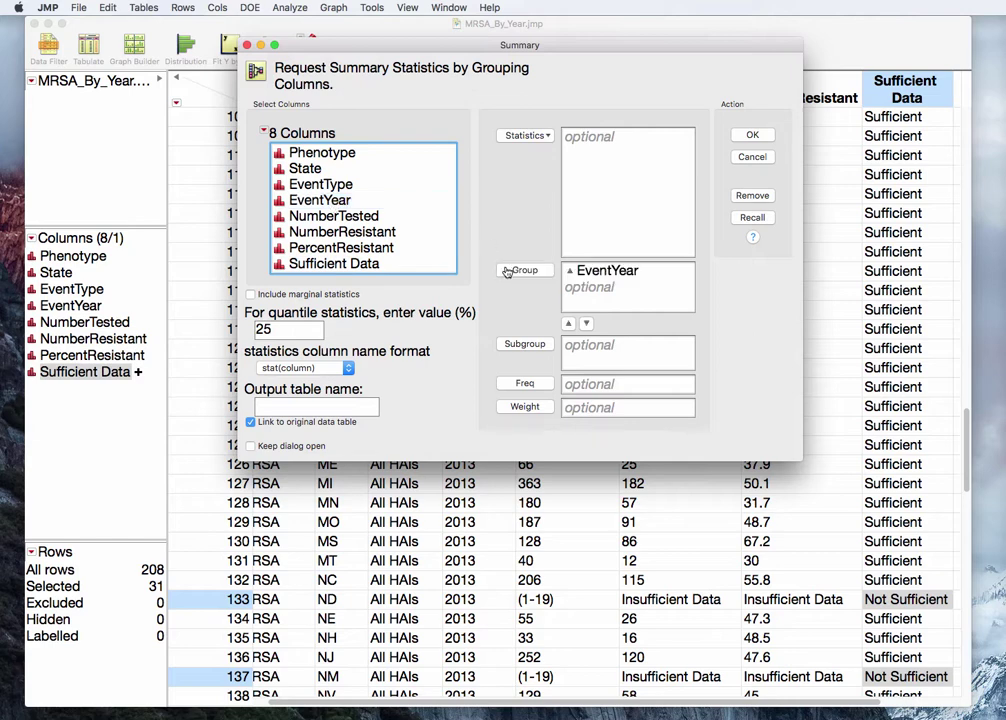
pyautogui.click(385, 264)
pyautogui.click(505, 273)
pyautogui.click(752, 134)
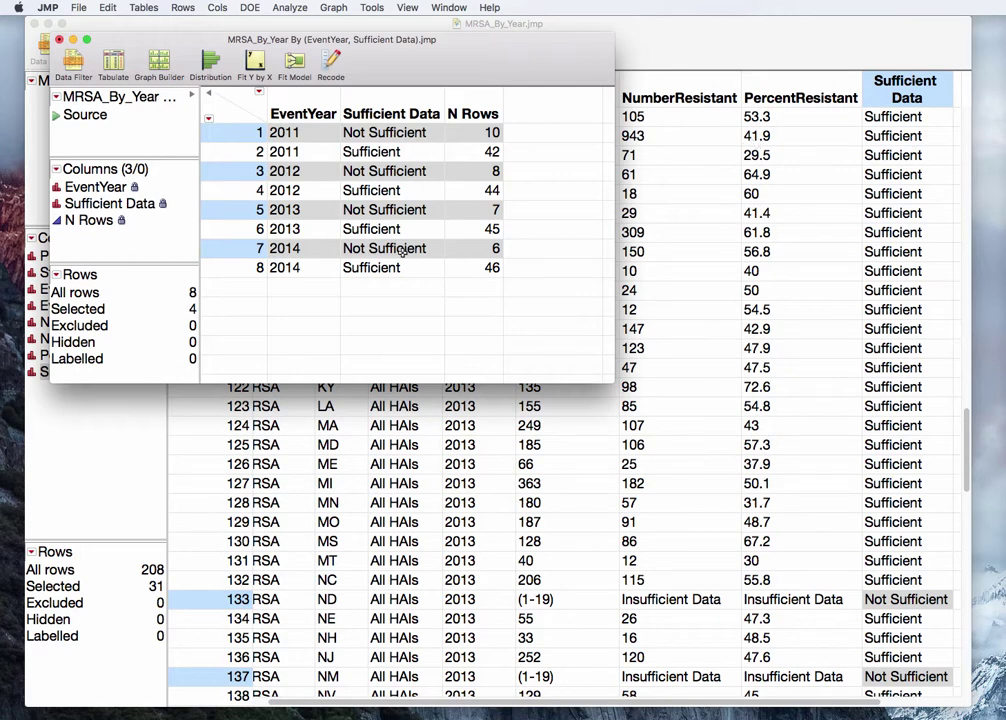
pyautogui.click(402, 252)
pyautogui.moveTo(207, 134); pyautogui.dragTo(243, 137)
pyautogui.click(241, 149)
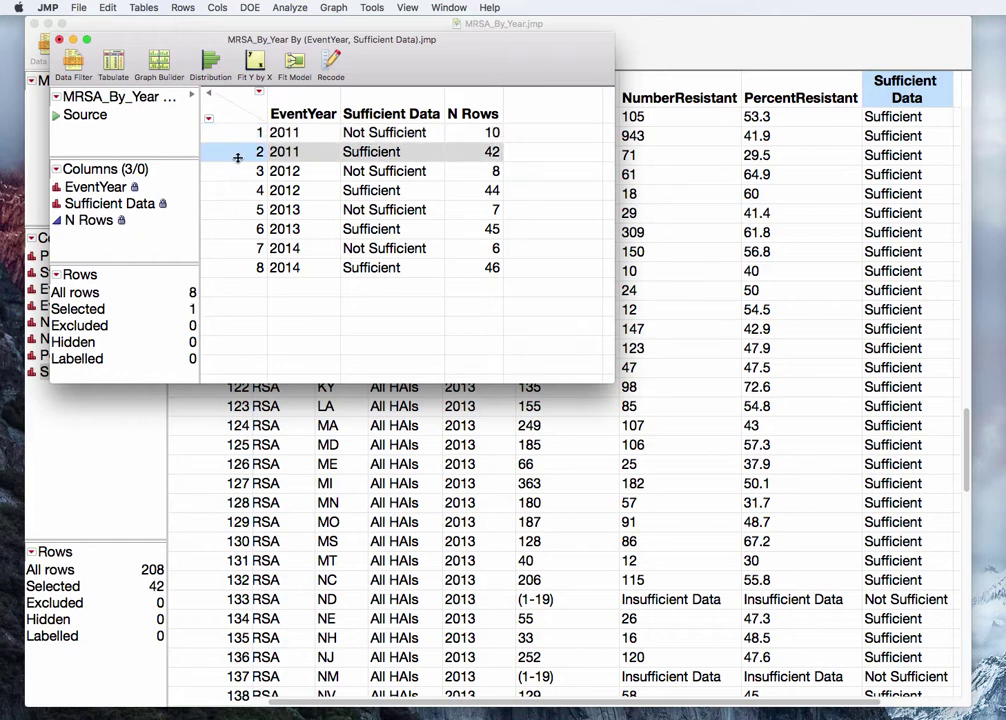
pyautogui.click(238, 163)
pyautogui.click(239, 191)
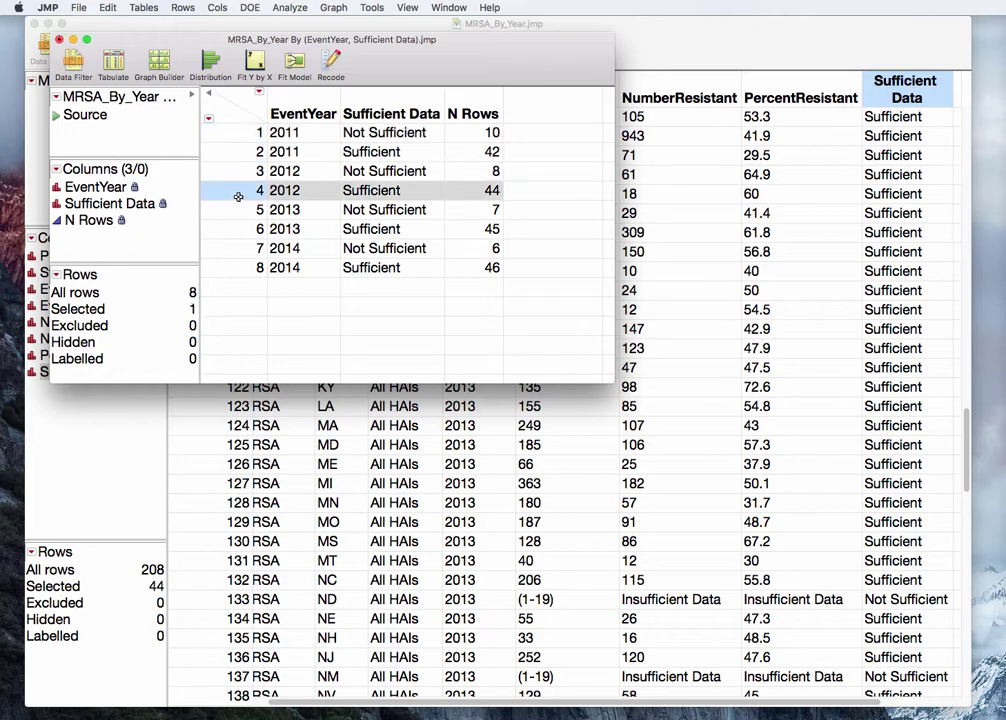
pyautogui.click(230, 104)
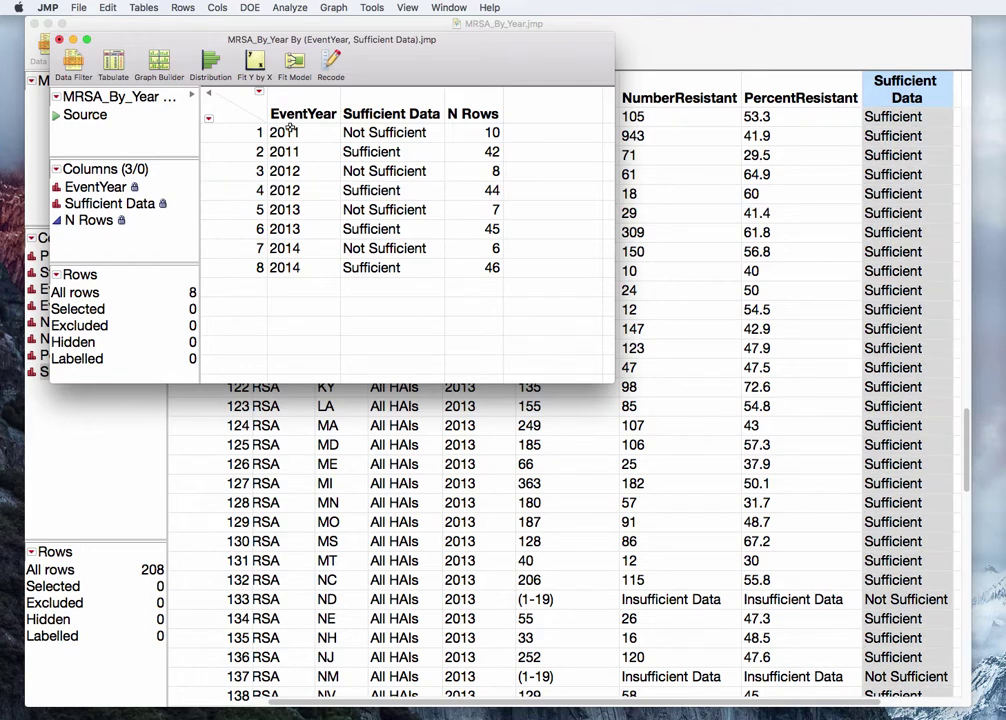
pyautogui.click(60, 40)
pyautogui.click(288, 161)
pyautogui.click(143, 7)
pyautogui.click(160, 25)
pyautogui.moveTo(646, 148); pyautogui.dragTo(220, 89)
pyautogui.click(241, 212)
pyautogui.click(461, 314)
pyautogui.click(317, 309)
pyautogui.click(461, 314)
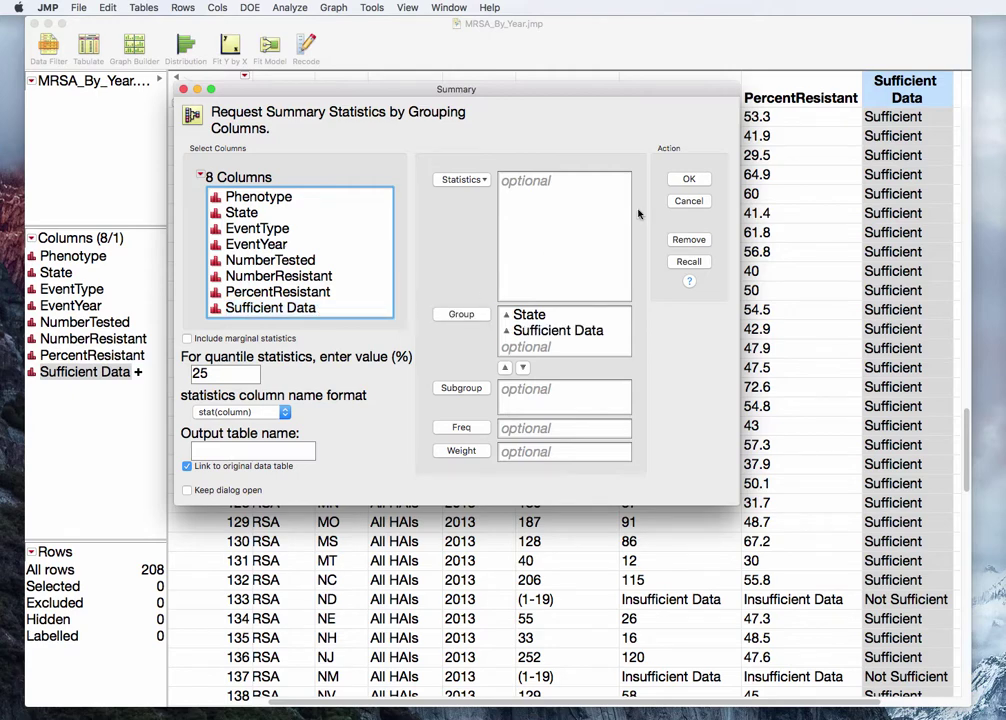
pyautogui.click(698, 181)
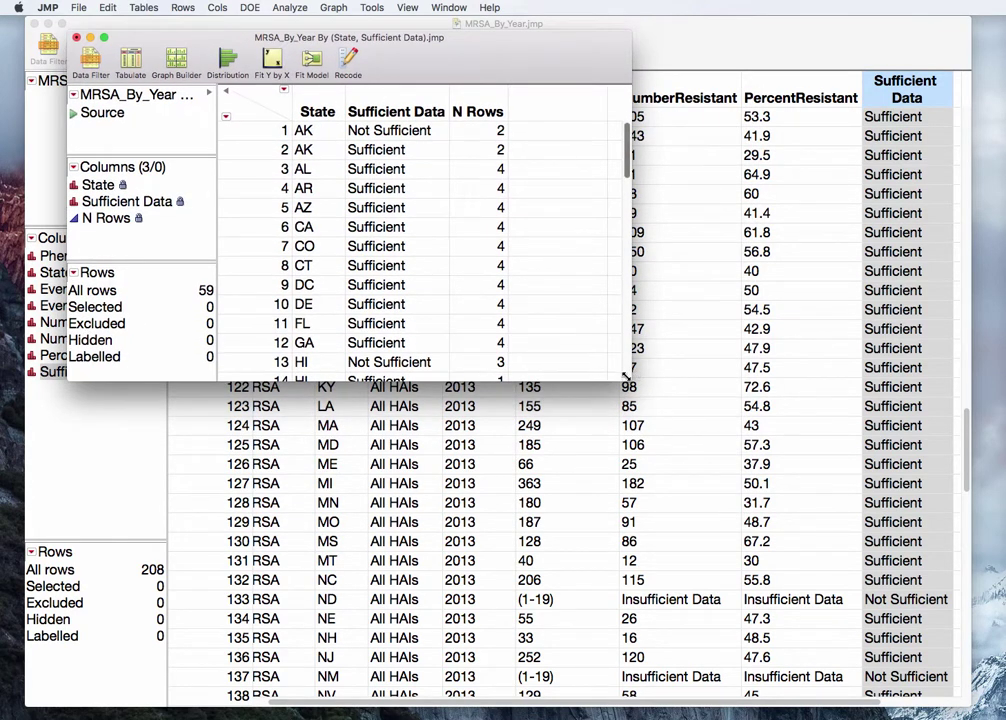
pyautogui.moveTo(630, 383); pyautogui.dragTo(812, 570)
pyautogui.moveTo(249, 150); pyautogui.dragTo(251, 126)
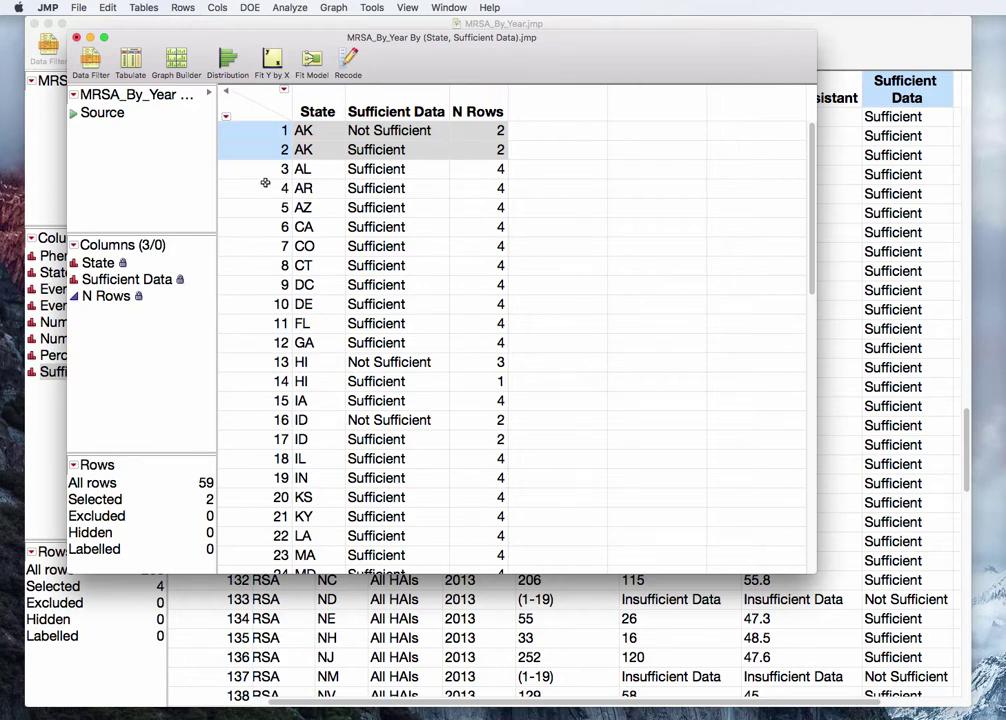
pyautogui.click(251, 358)
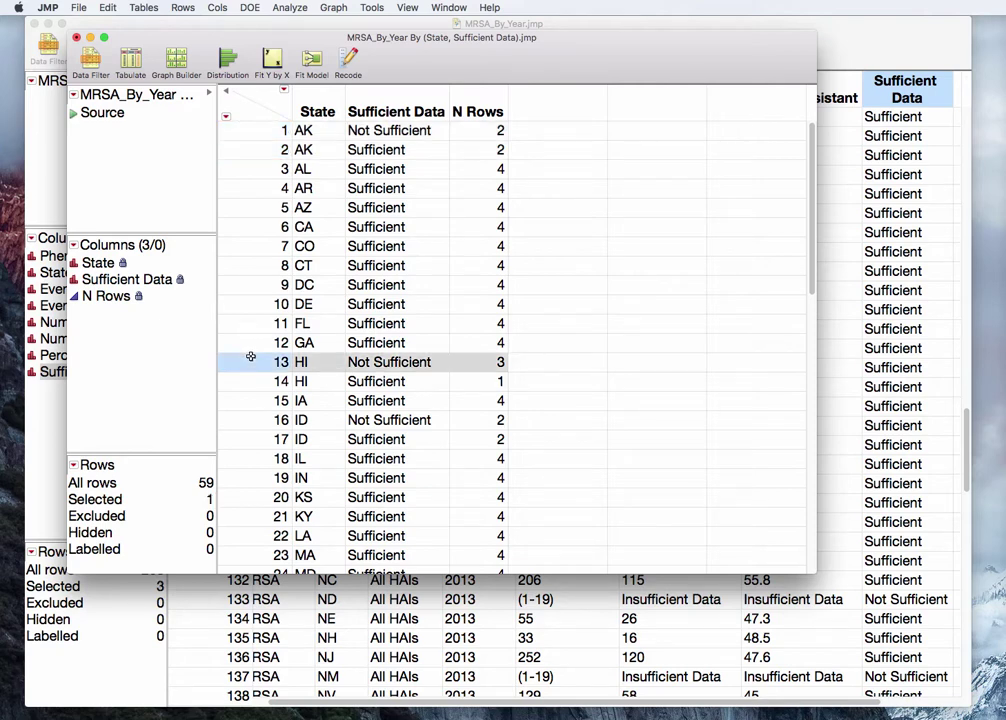
pyautogui.click(249, 380)
pyautogui.keyDown('super'); pyautogui.click(249, 380); pyautogui.keyUp('super')
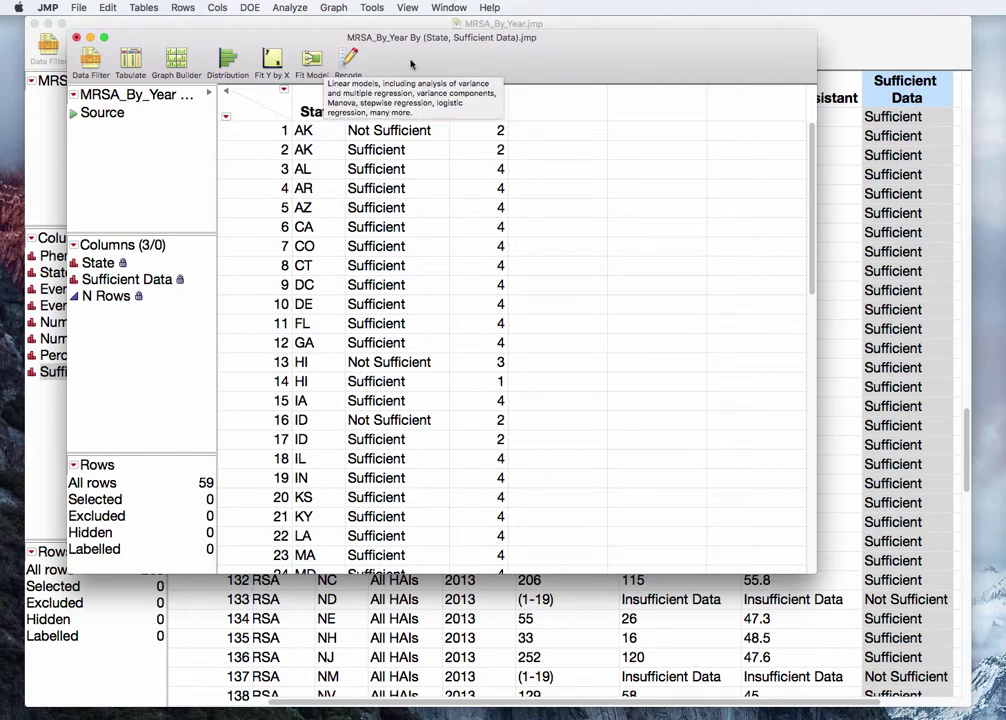
pyautogui.click(75, 40)
pyautogui.click(375, 159)
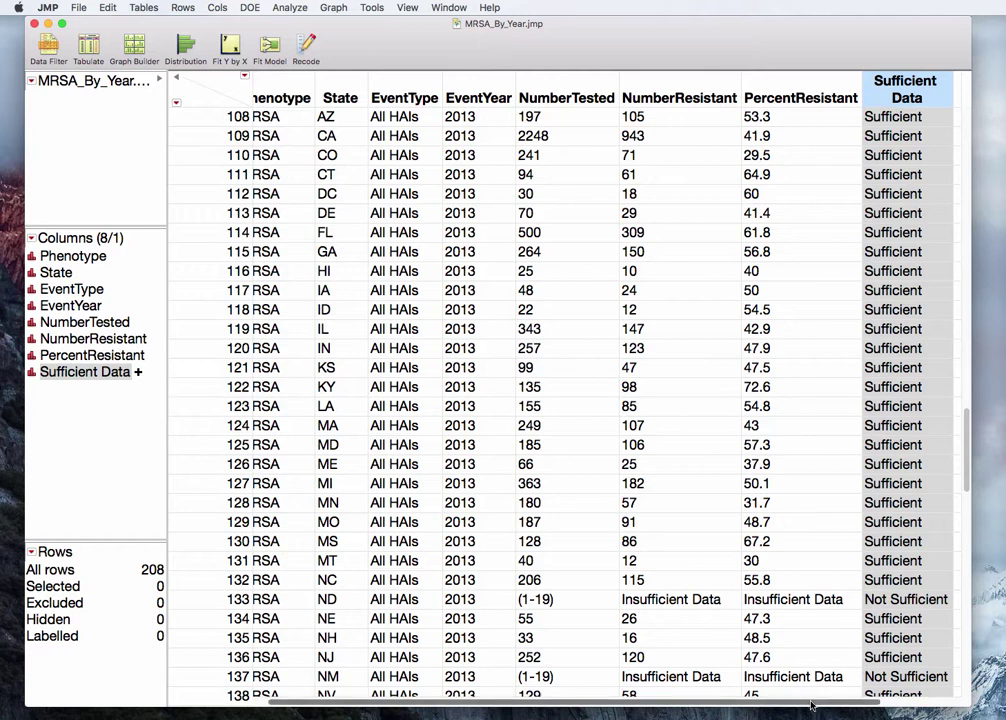
# - Scroll right and select the NumberTested, NumberResistant and PercentResistant column headers
pyautogui.moveTo(811, 706); pyautogui.dragTo(925, 712)
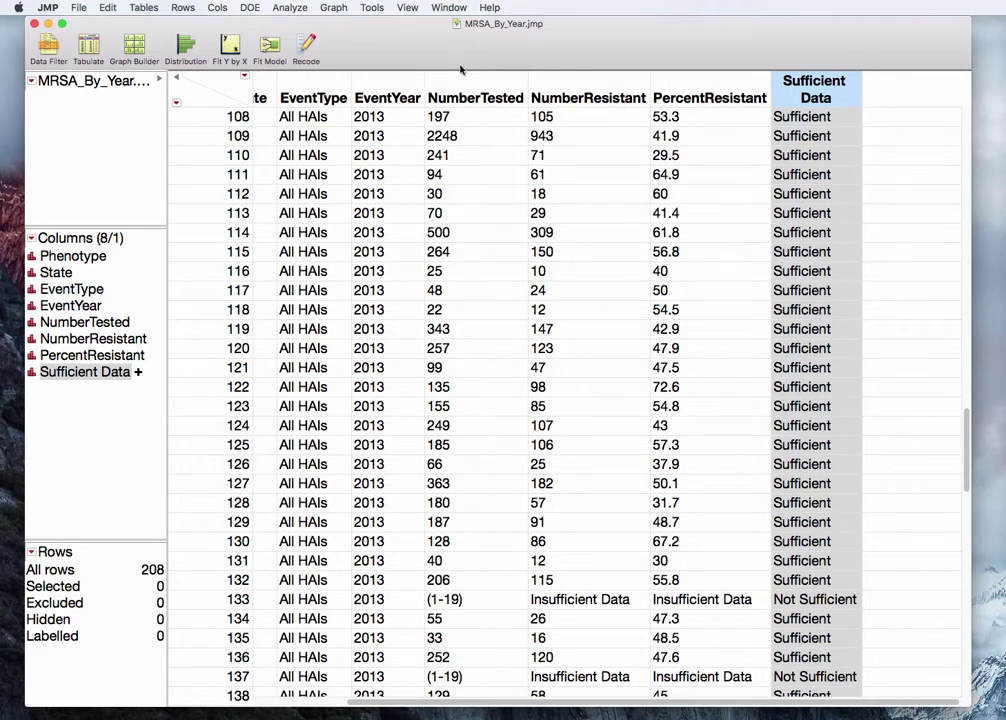
pyautogui.moveTo(470, 75); pyautogui.dragTo(650, 75)
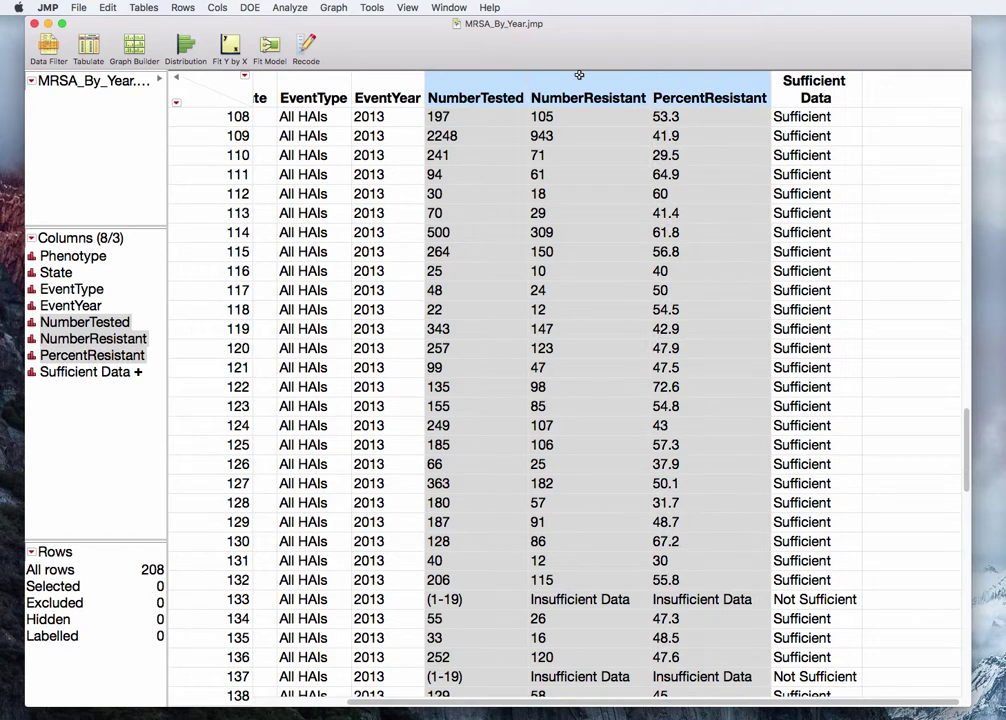